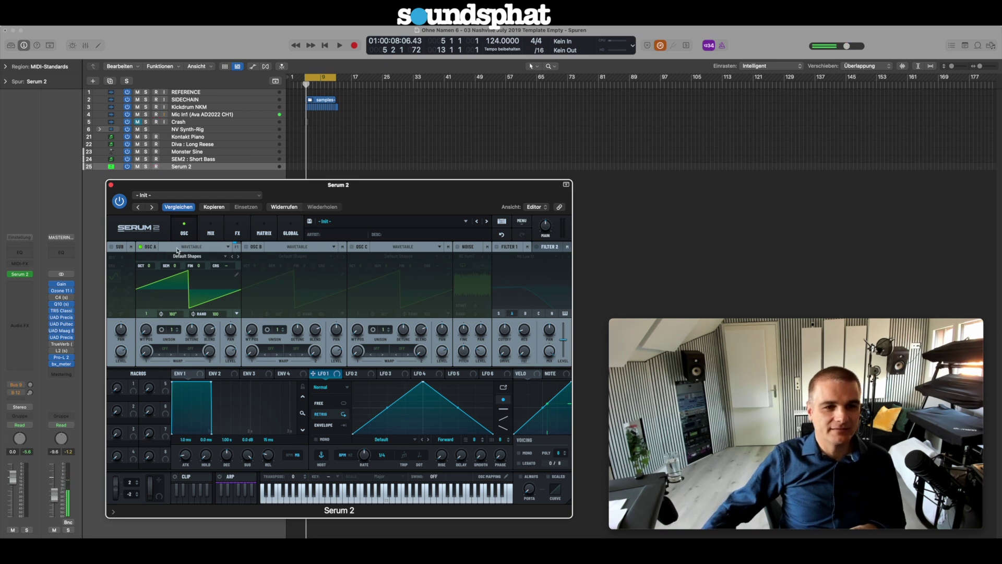
- Switch oscillator A to Multisample mode and check its option for loading an SFZ file
left_click(178, 248)
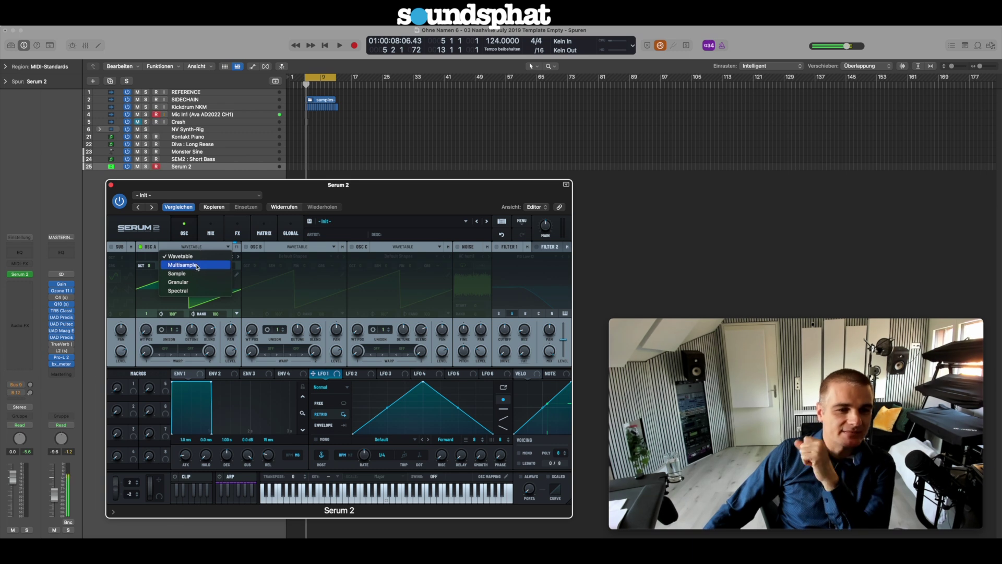
left_click(197, 265)
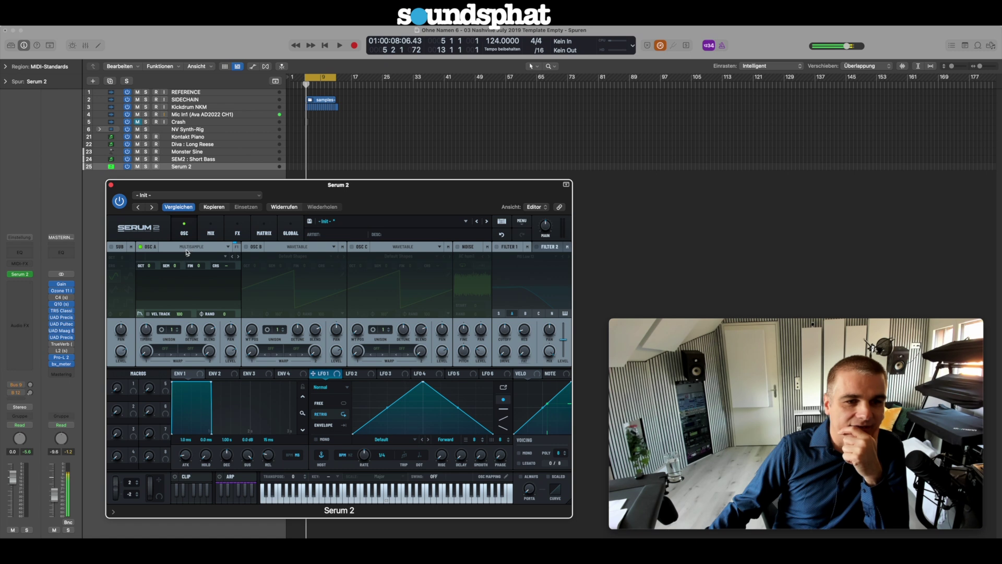
left_click(184, 257)
mouse_move(175, 269)
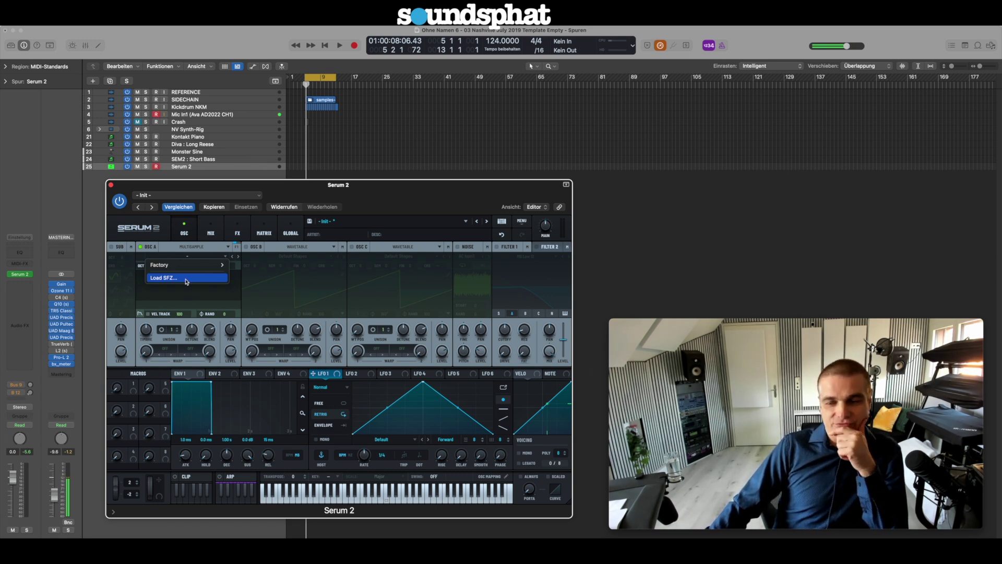
left_click(186, 281)
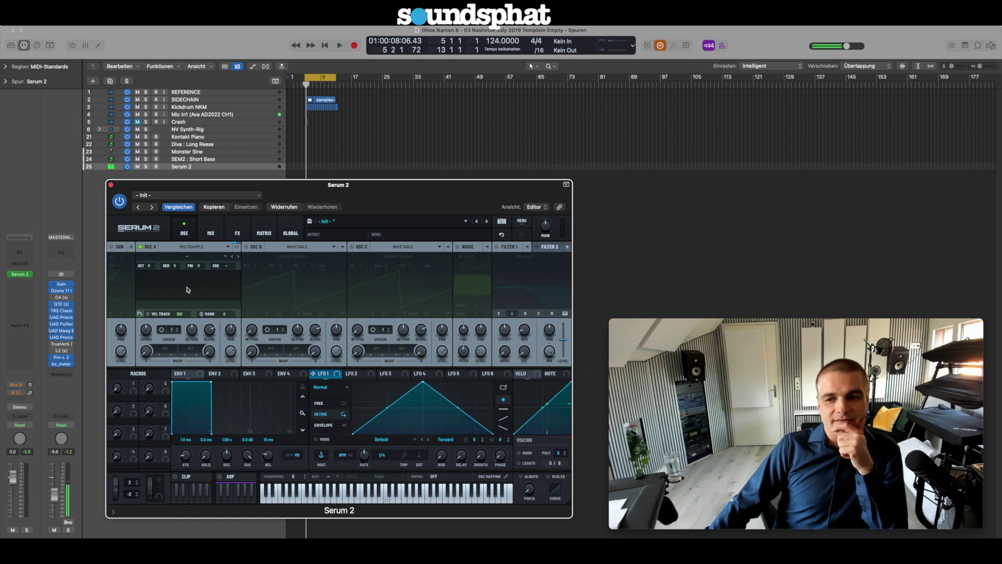
- Load the factory Keys multisample Baby Grand Piano 2 into oscillator A and lengthen the release of Envelope 1
left_click(186, 253)
mouse_move(224, 264)
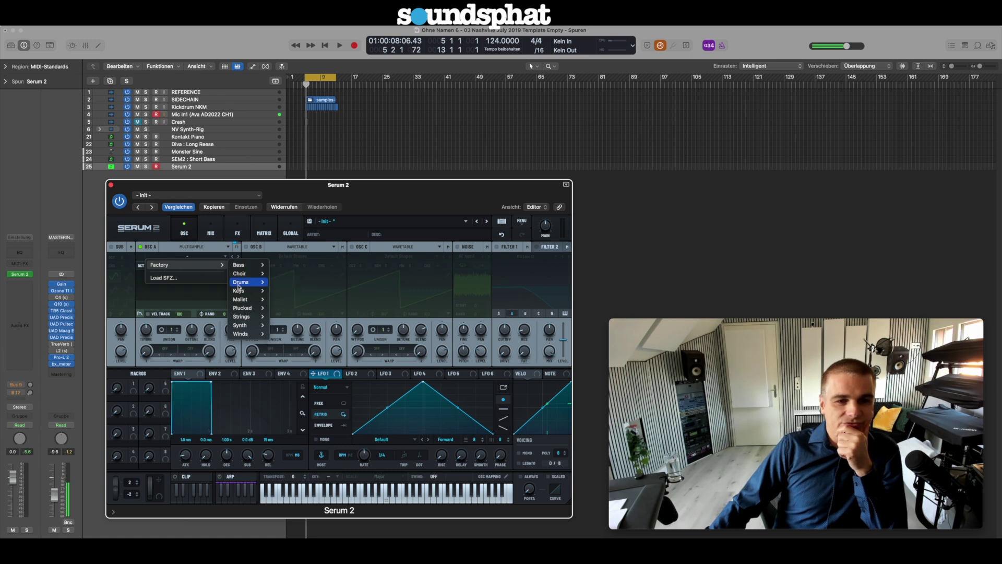
mouse_move(239, 290)
left_click(295, 291)
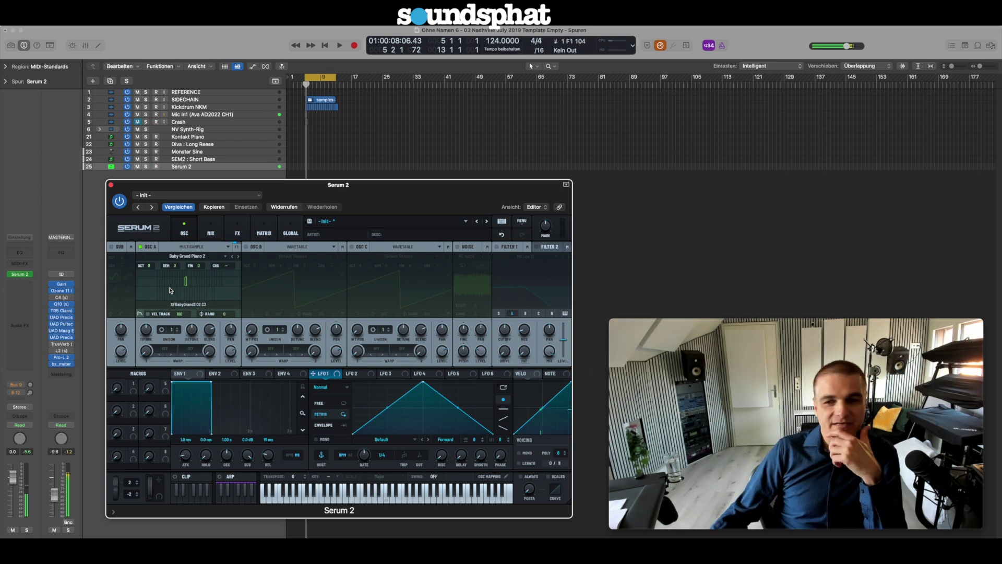
left_click_drag(268, 459, 266, 445)
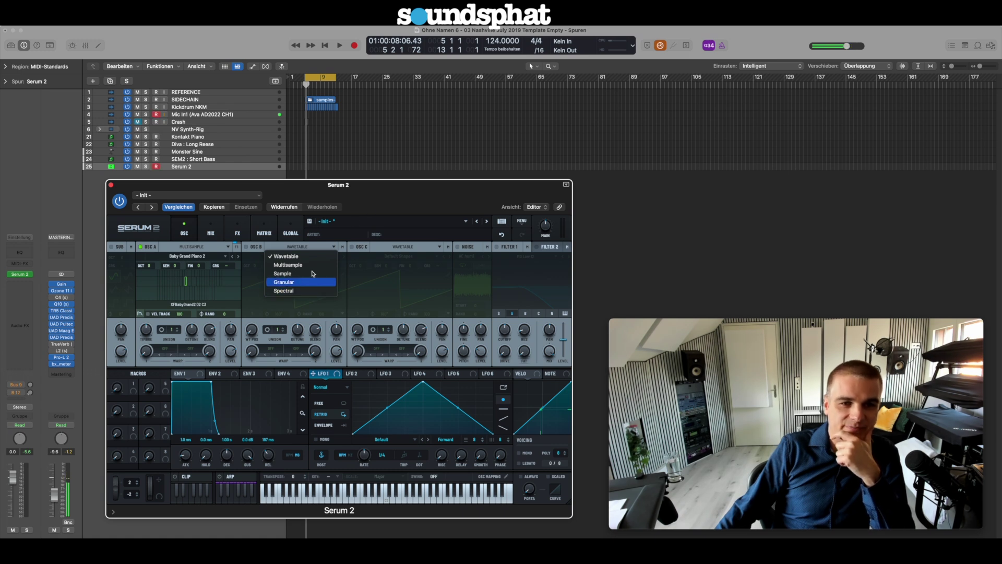
- Look through the oscillator types offered for oscillators B and C without changing them
left_click(387, 198)
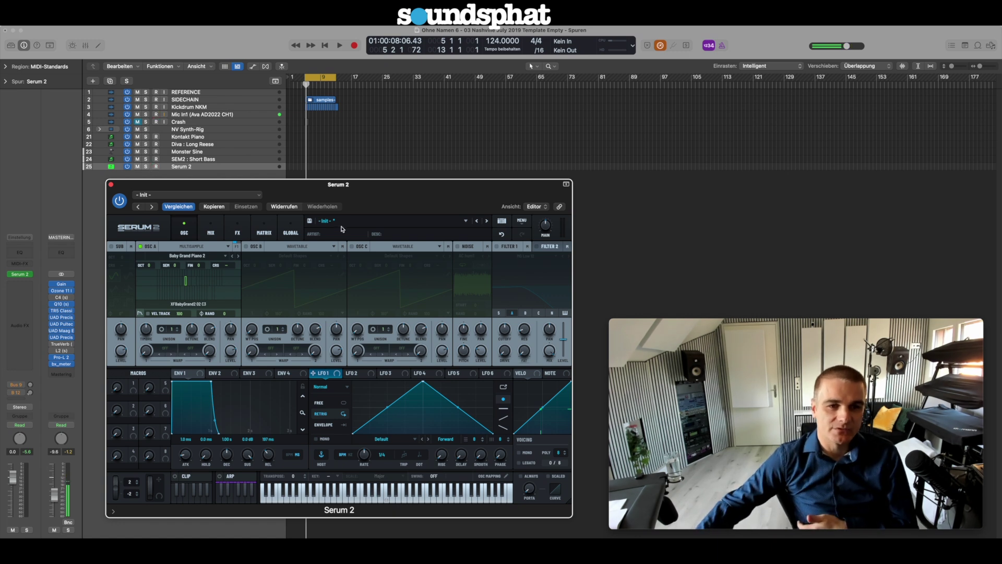
left_click(301, 249)
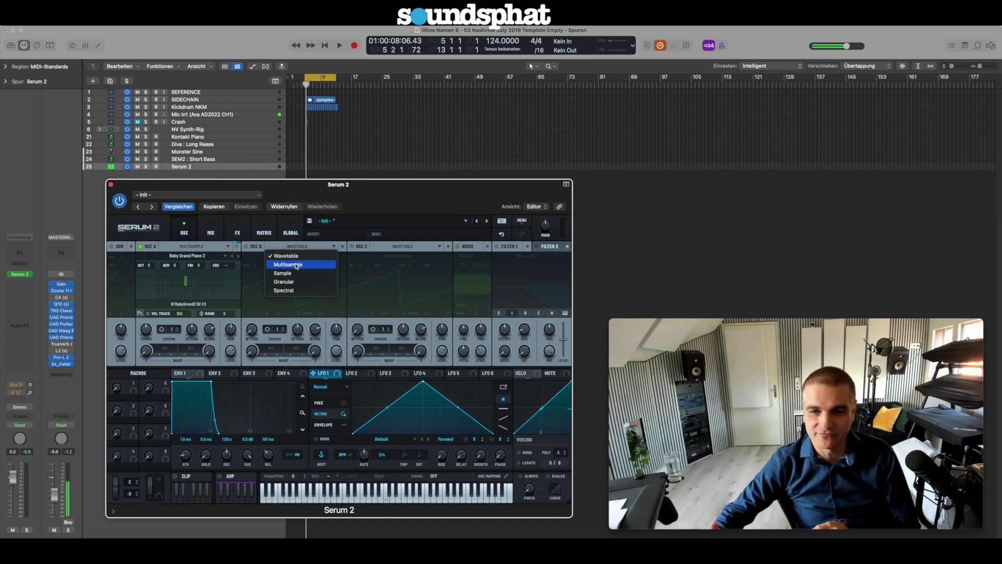
left_click(403, 247)
left_click(402, 248)
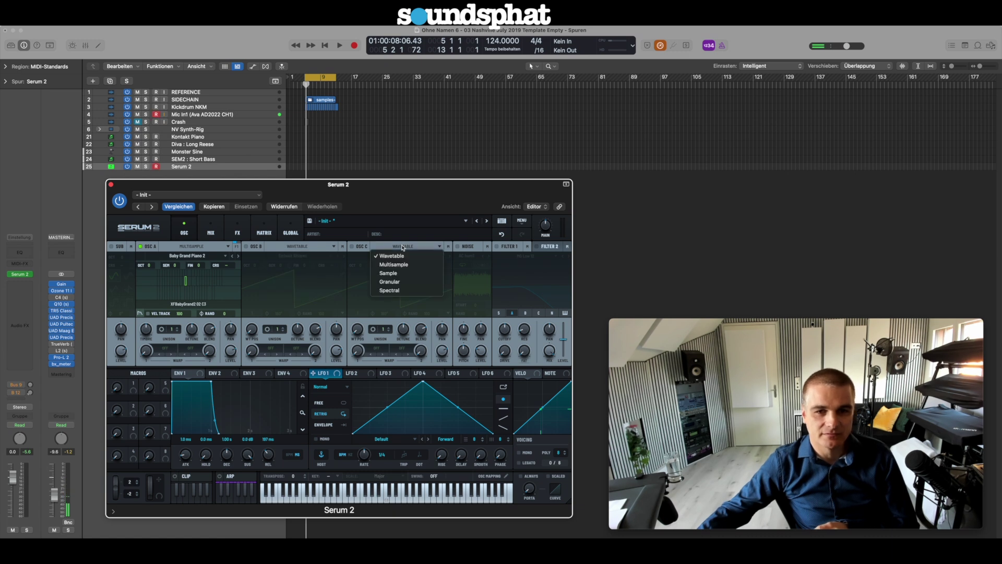
left_click(402, 247)
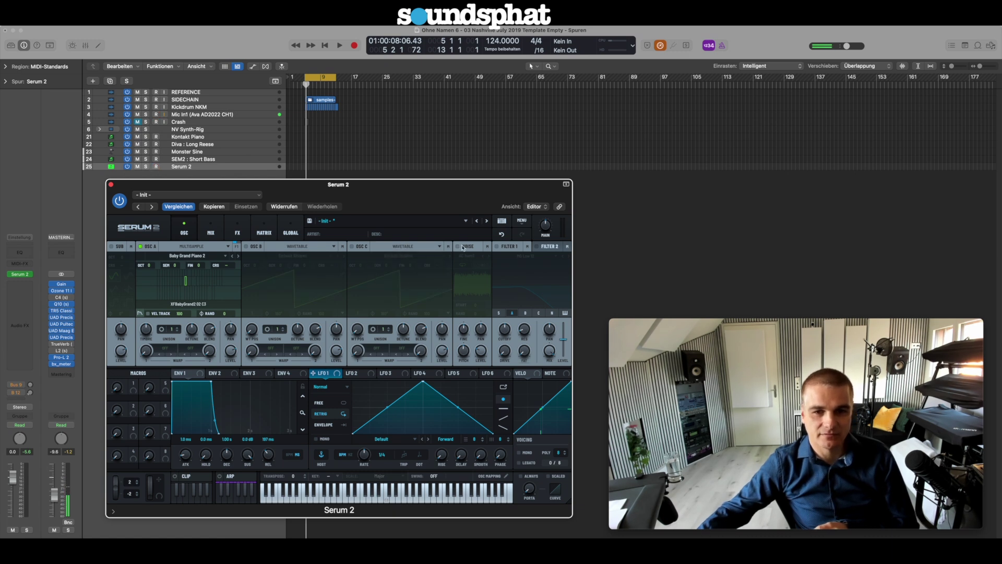
- Enable the noise oscillator, look through its sample categories and loading options, and switch it off again
left_click(471, 246)
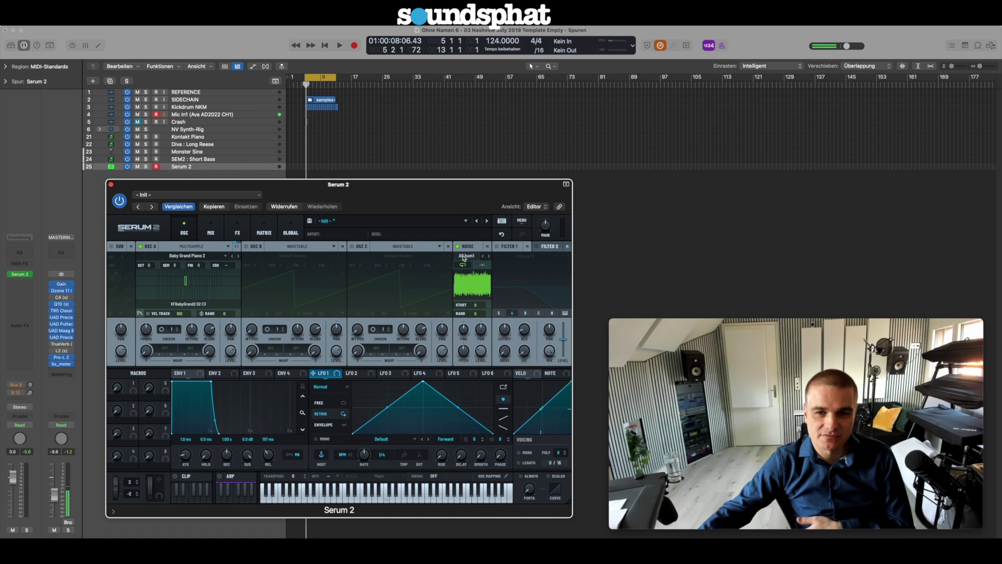
left_click(464, 256)
mouse_move(466, 294)
mouse_move(472, 314)
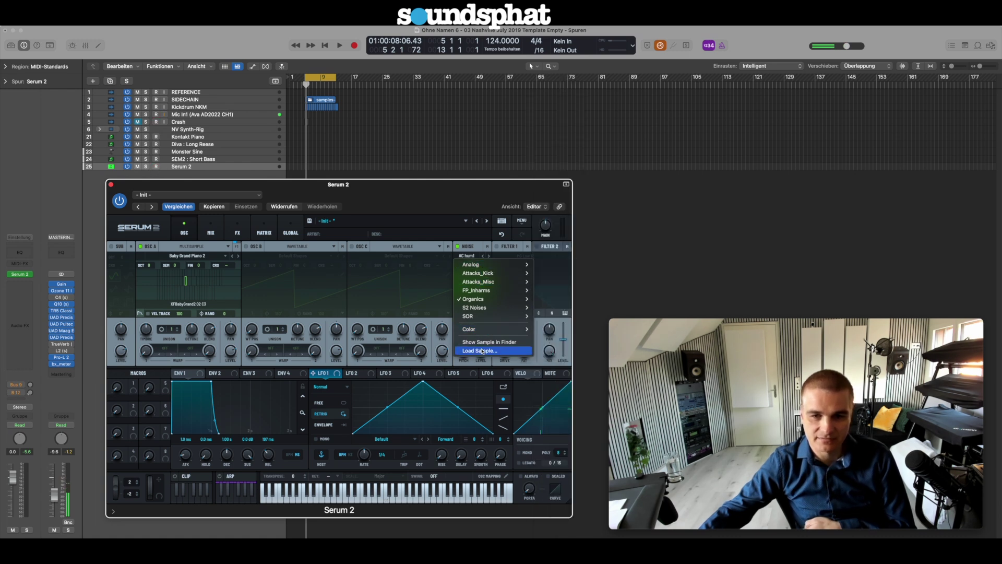
left_click(482, 351)
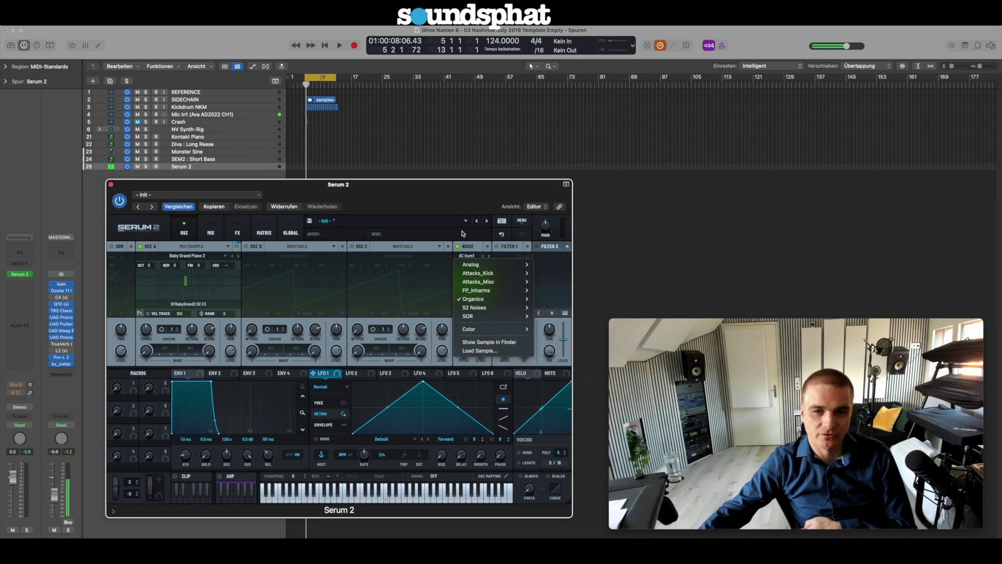
left_click(409, 246)
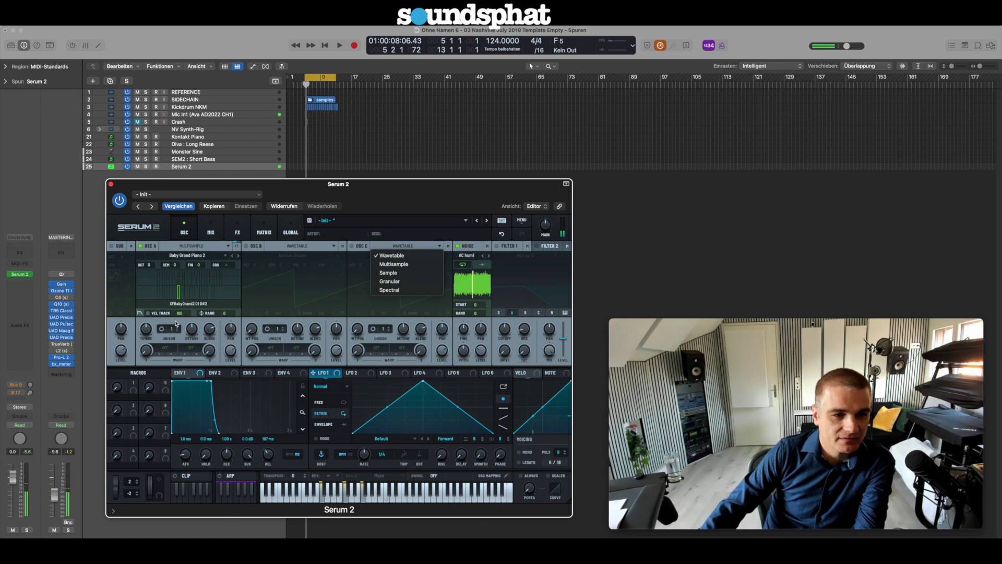
left_click(453, 247)
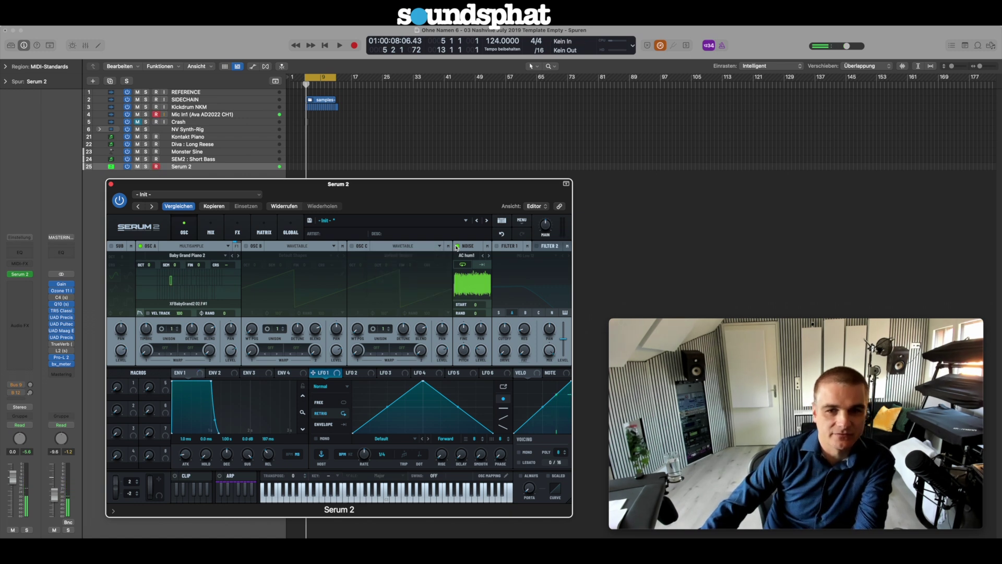
left_click(457, 246)
- Try five unison voices on oscillator A, reset them to one, and inspect the oscillator's unison settings
left_click(178, 327)
left_click(178, 327)
left_click(178, 327)
left_click(178, 327)
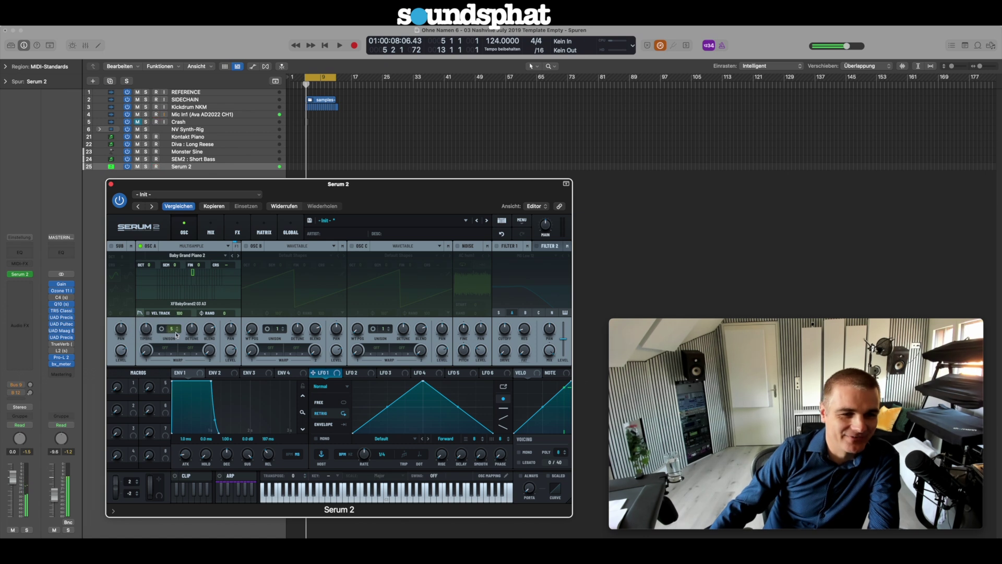
double_click(178, 333)
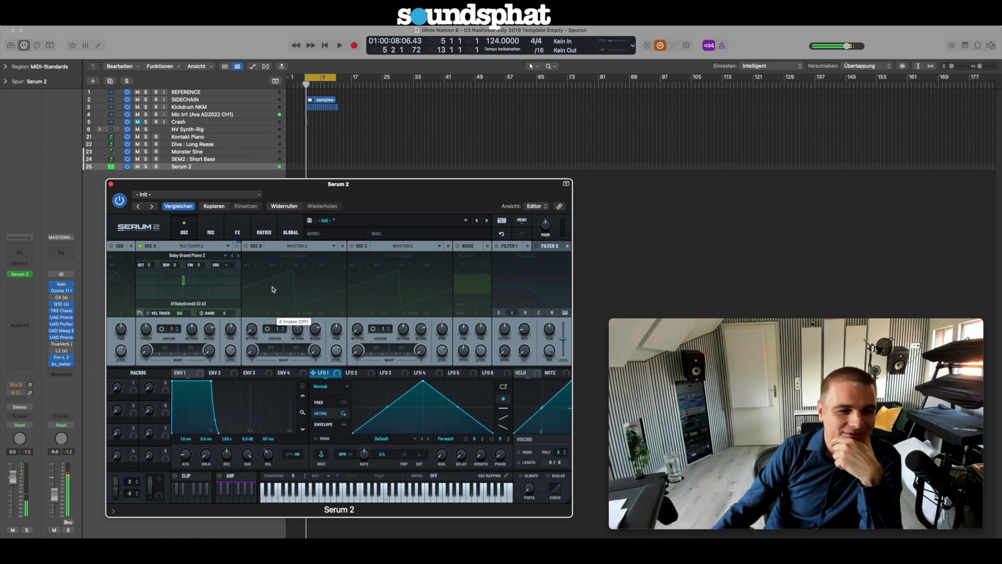
left_click(163, 330)
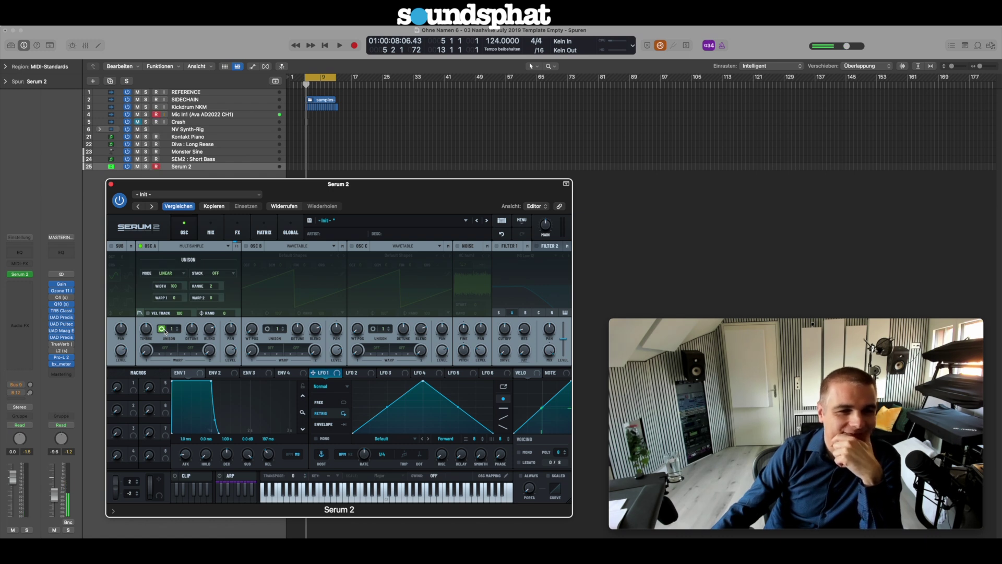
left_click(164, 330)
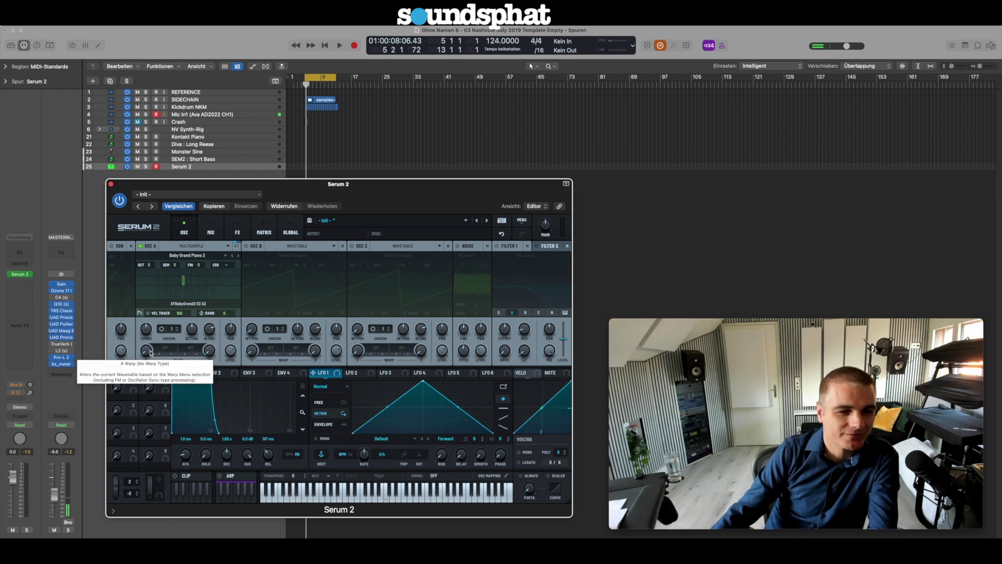
- Set the first warp slot of oscillator A to the Diode 1 distortion
left_click(165, 348)
mouse_move(167, 365)
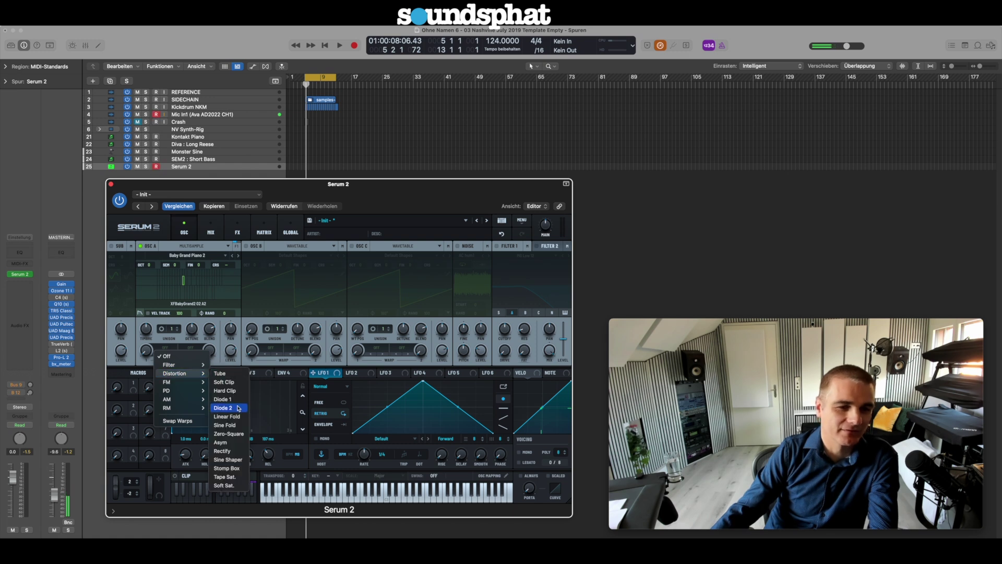
left_click(238, 408)
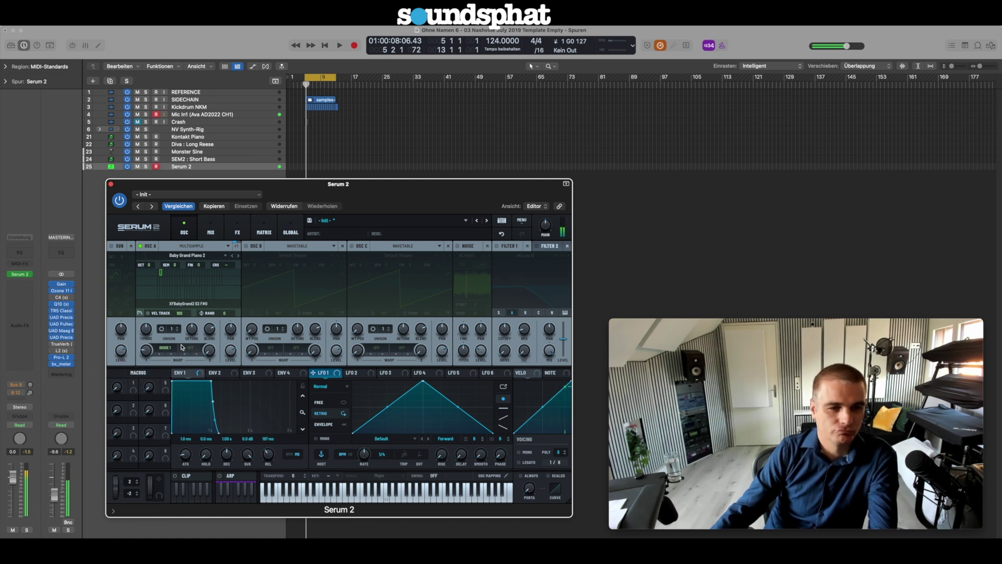
- Set the second warp slot of oscillator A to the LPF filter with an amount of about 44%
left_click(200, 351)
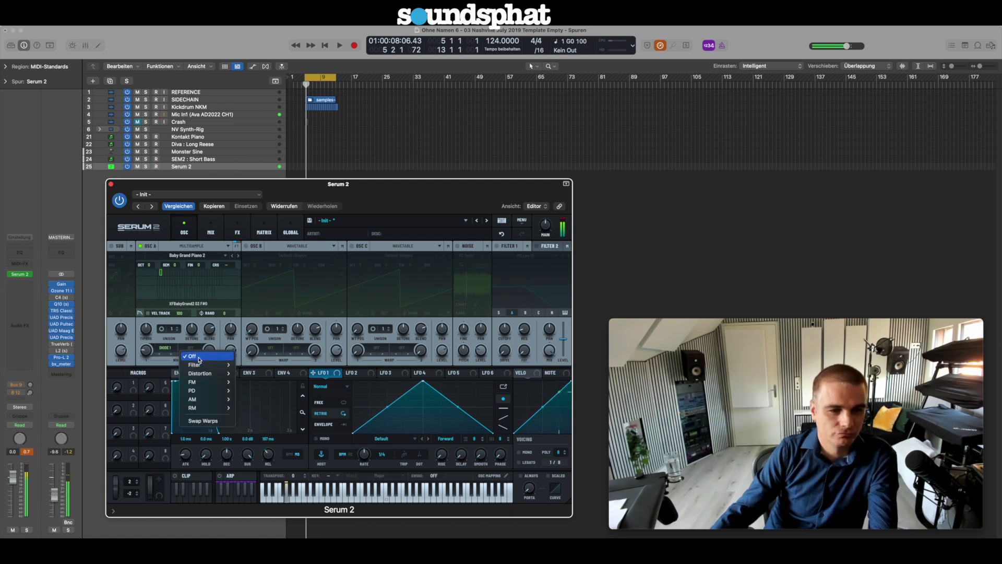
left_click(242, 366)
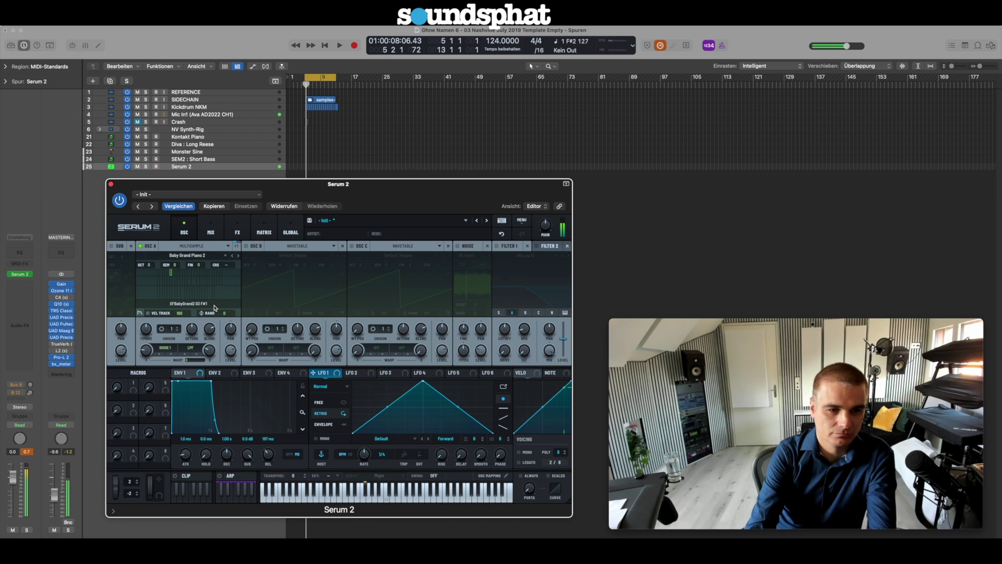
left_click_drag(192, 360, 214, 338)
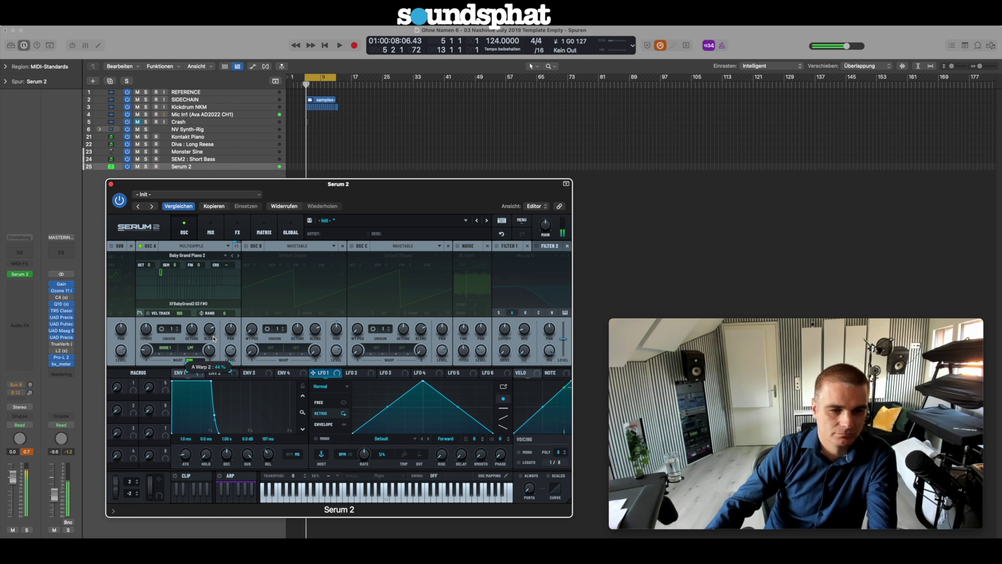
mouse_move(214, 333)
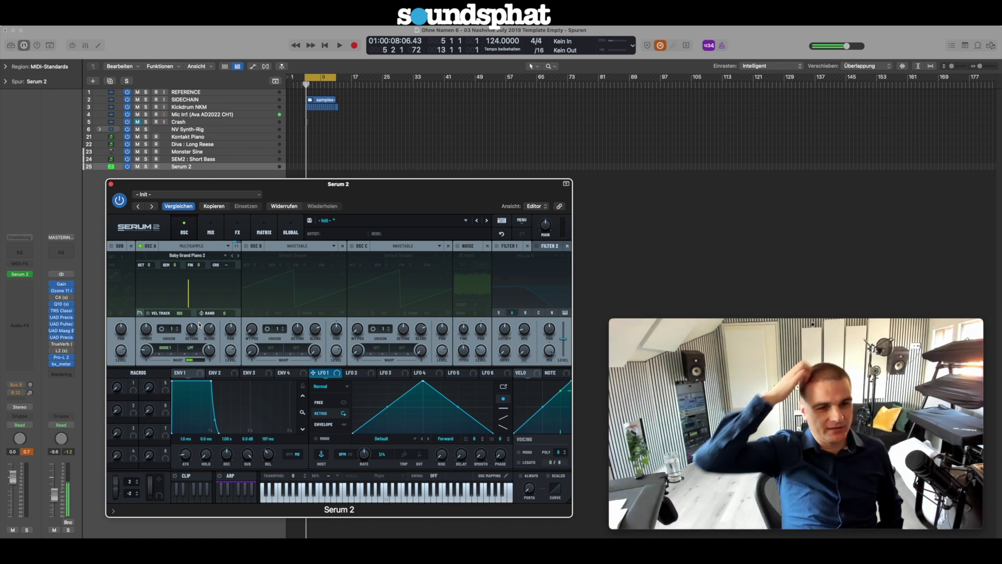
- Examine the warp categories for oscillator A's first slot and its oscillator types, keeping Multisample selected
left_click(167, 348)
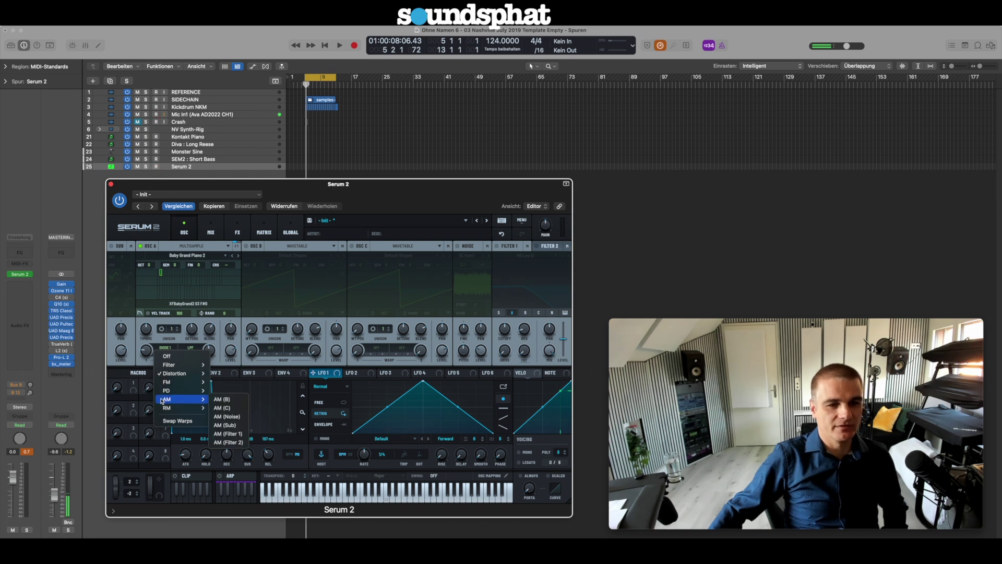
mouse_move(162, 407)
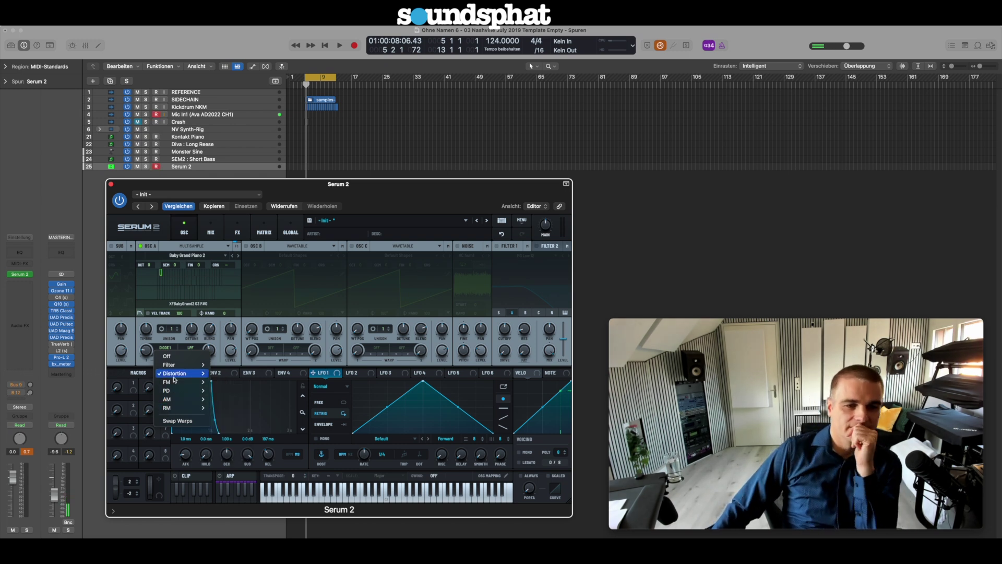
left_click(182, 341)
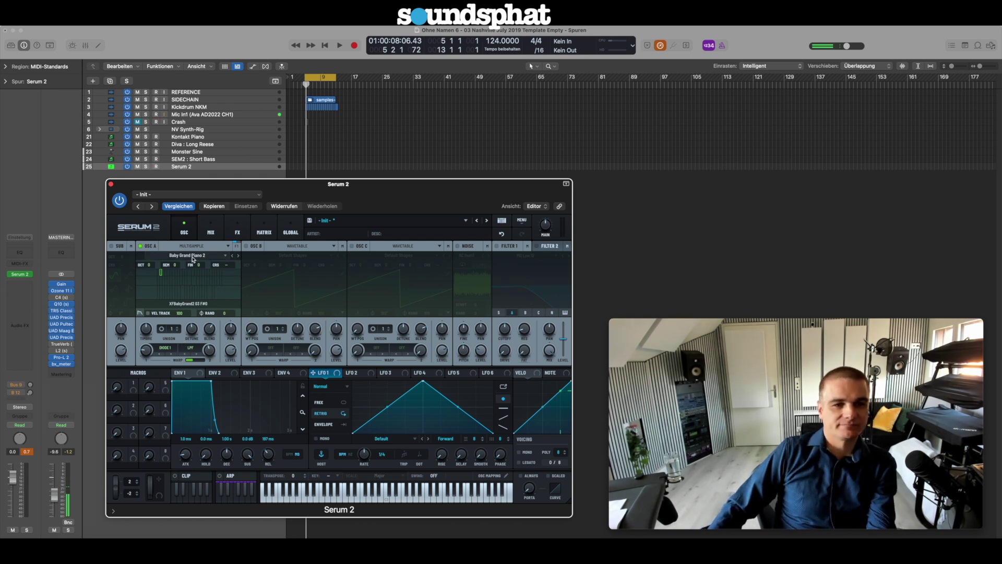
left_click(192, 256)
left_click(189, 247)
left_click(187, 246)
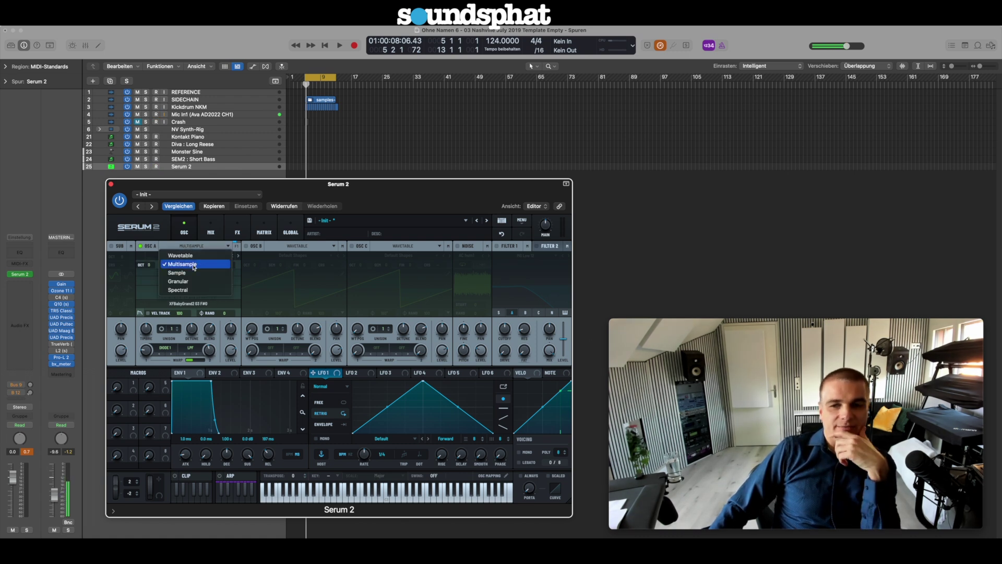
left_click(193, 265)
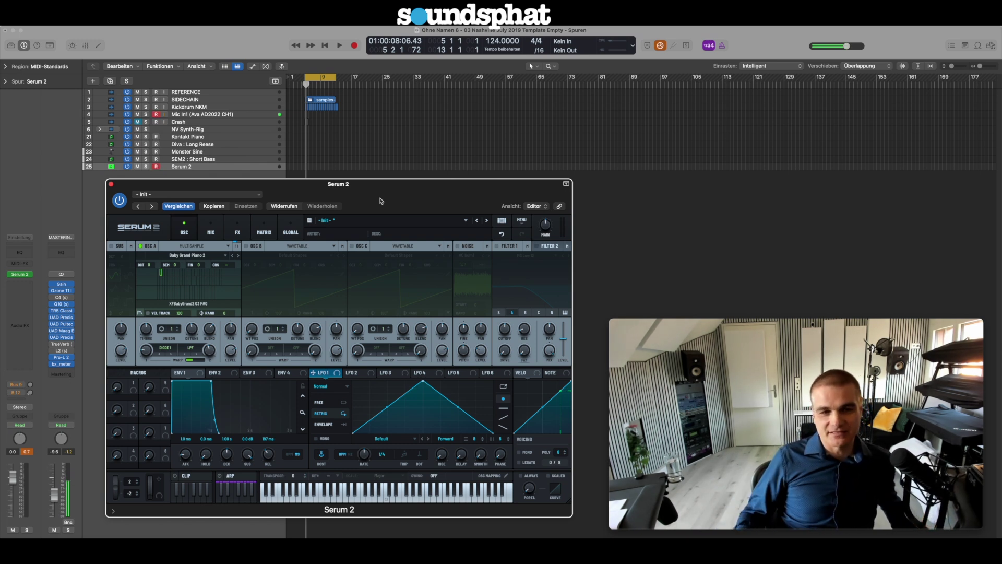
- Show the synth's mixer page and enable oscillator B there
left_click_drag(385, 203, 395, 206)
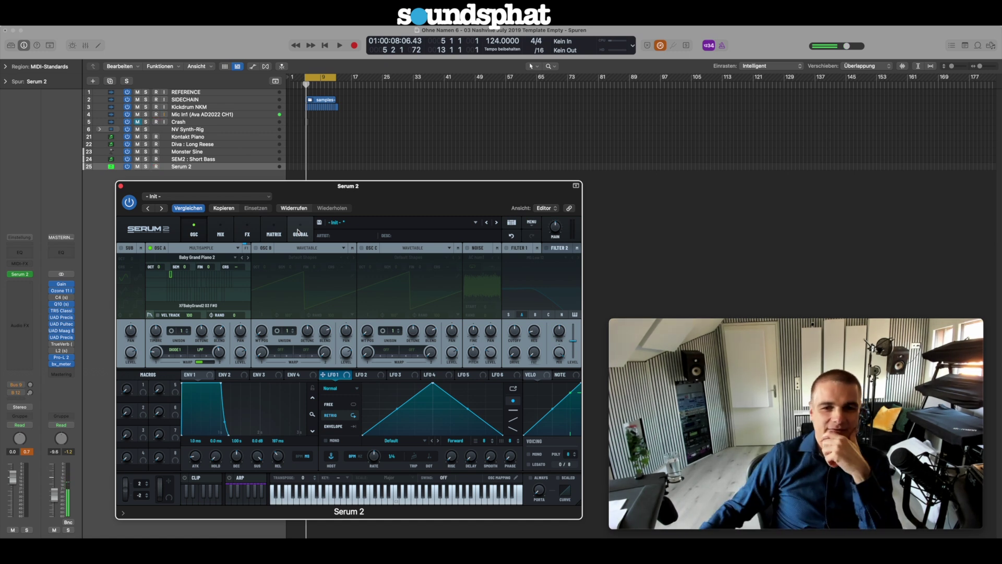
left_click(220, 235)
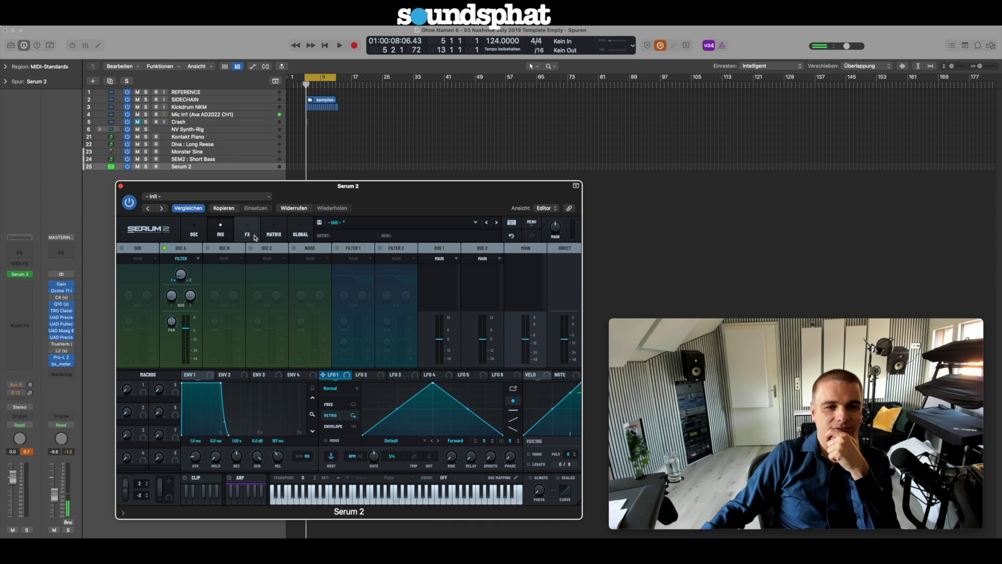
left_click(207, 248)
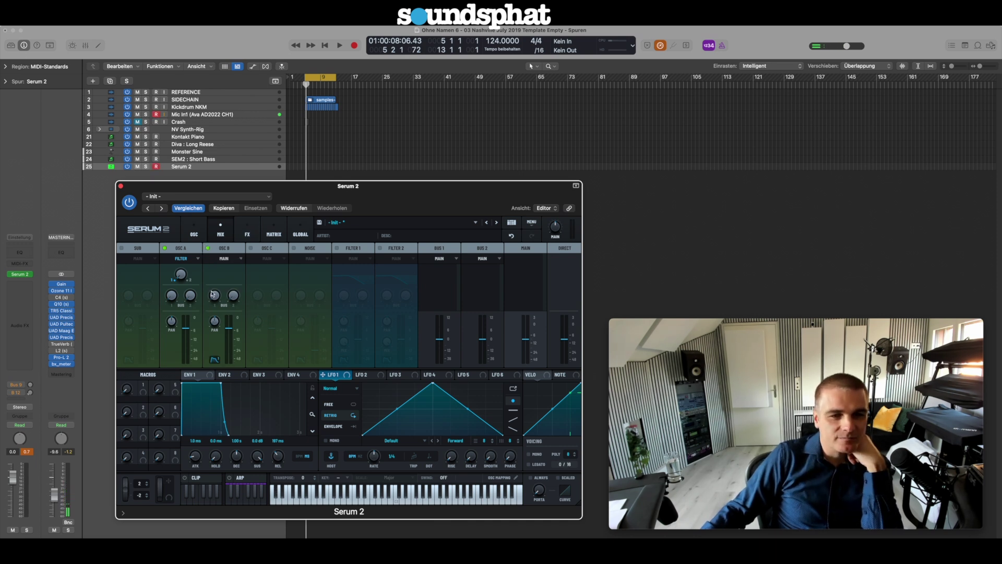
mouse_move(214, 297)
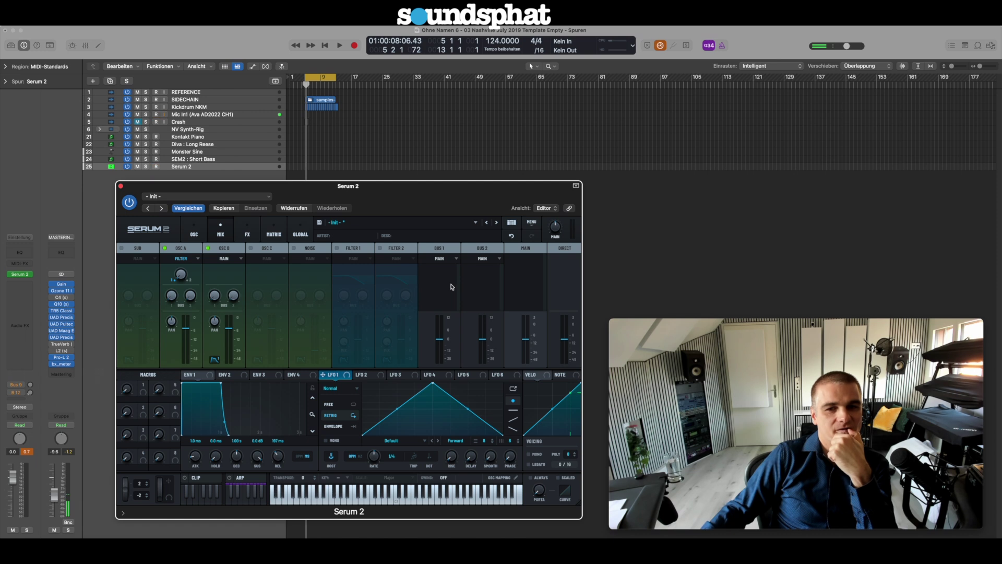
- Examine the output routing choices for Bus 1 in the mixer and the effects racks for Bus 1 and Main
left_click(441, 259)
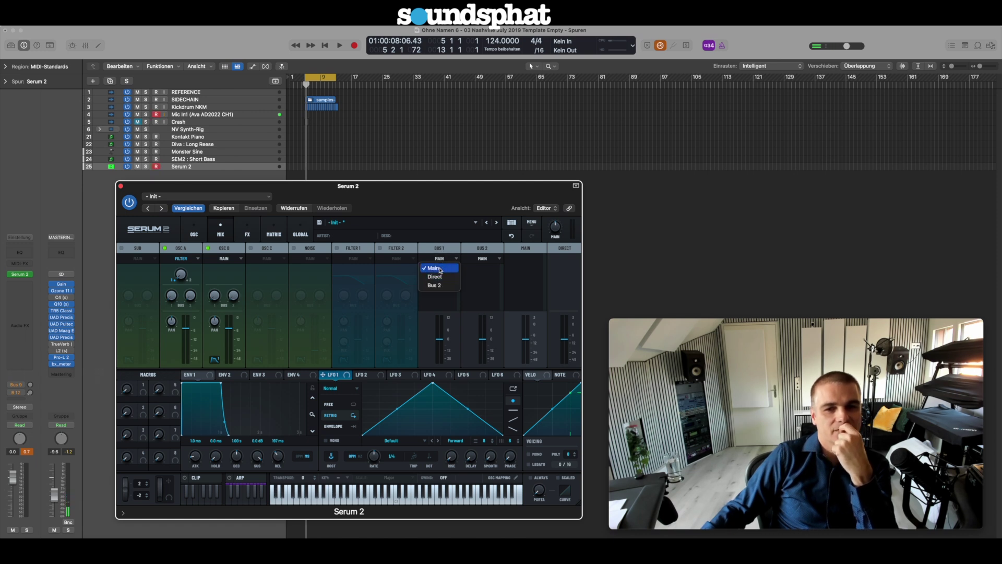
left_click(485, 271)
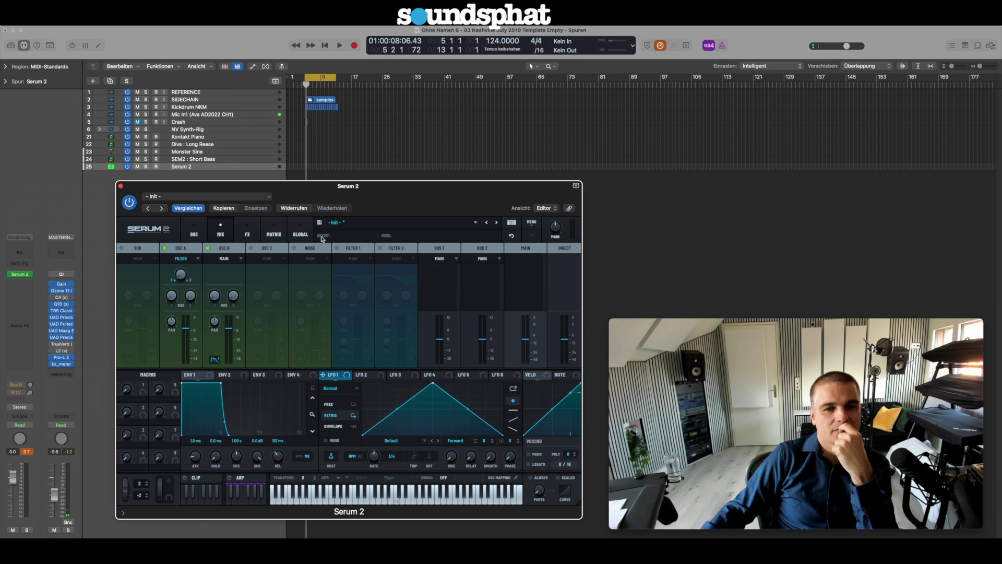
left_click(249, 235)
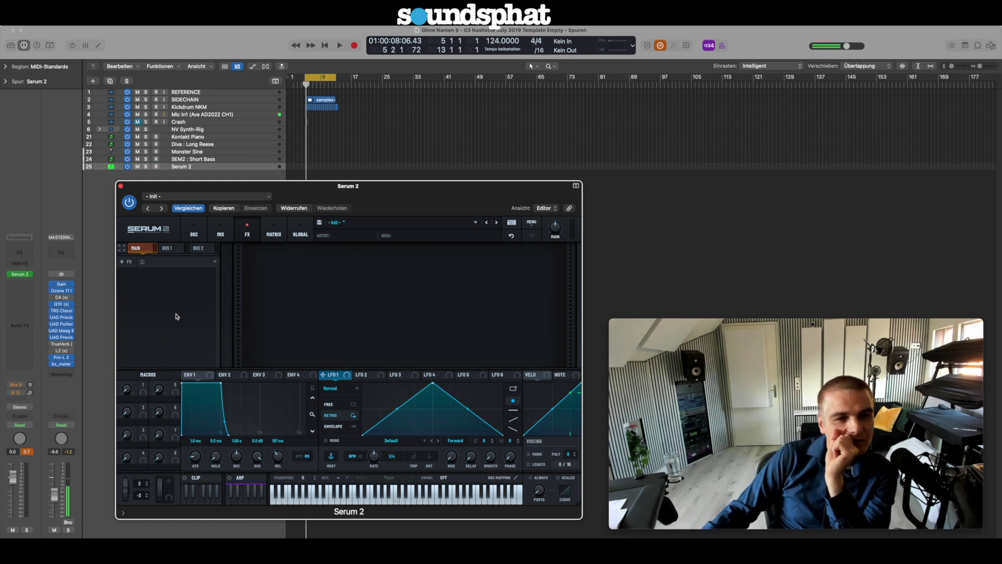
left_click(167, 249)
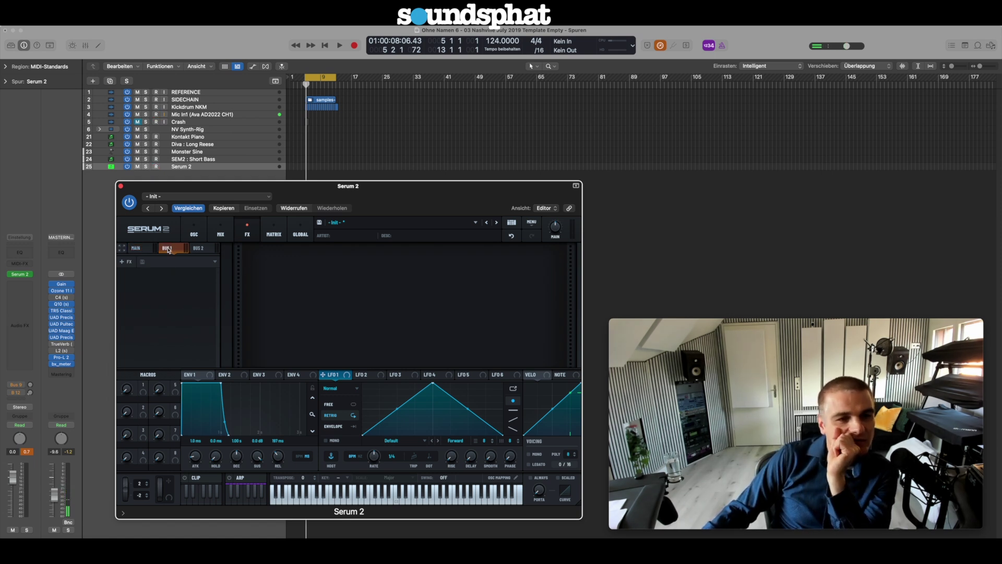
left_click(140, 249)
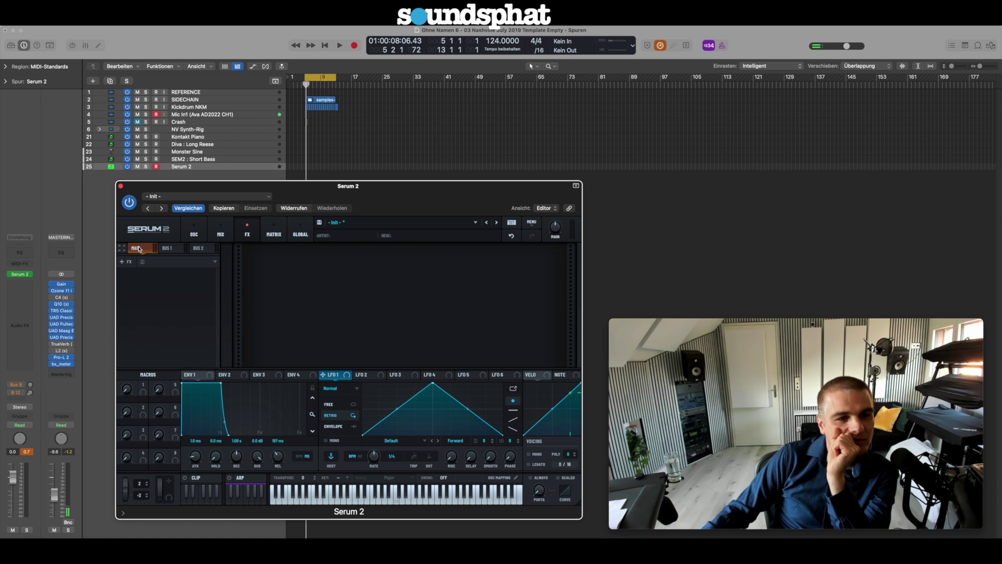
- Add a Convolve effect to the Main rack and load a factory hall impulse response, ending on the Hall B variant
left_click(130, 263)
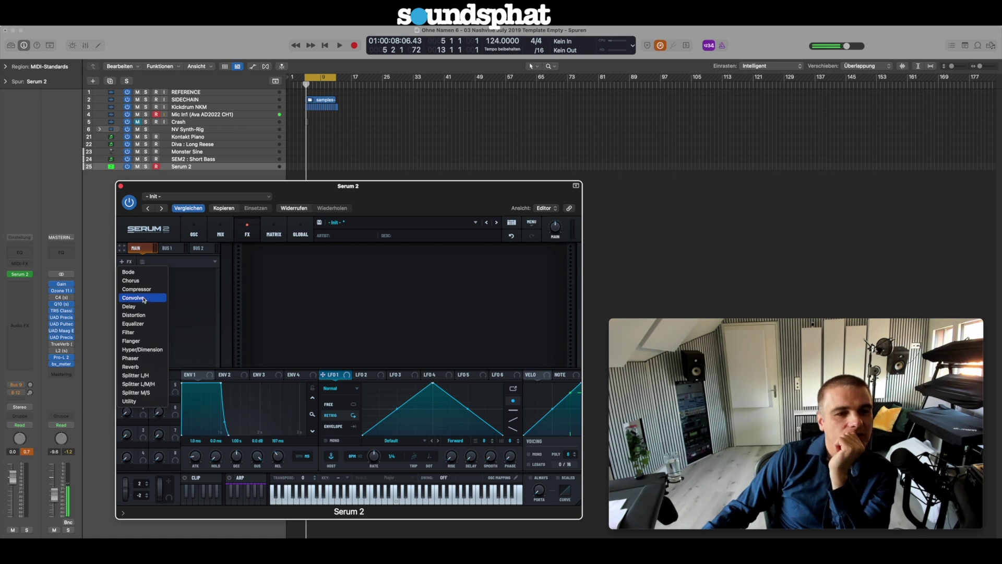
left_click(144, 298)
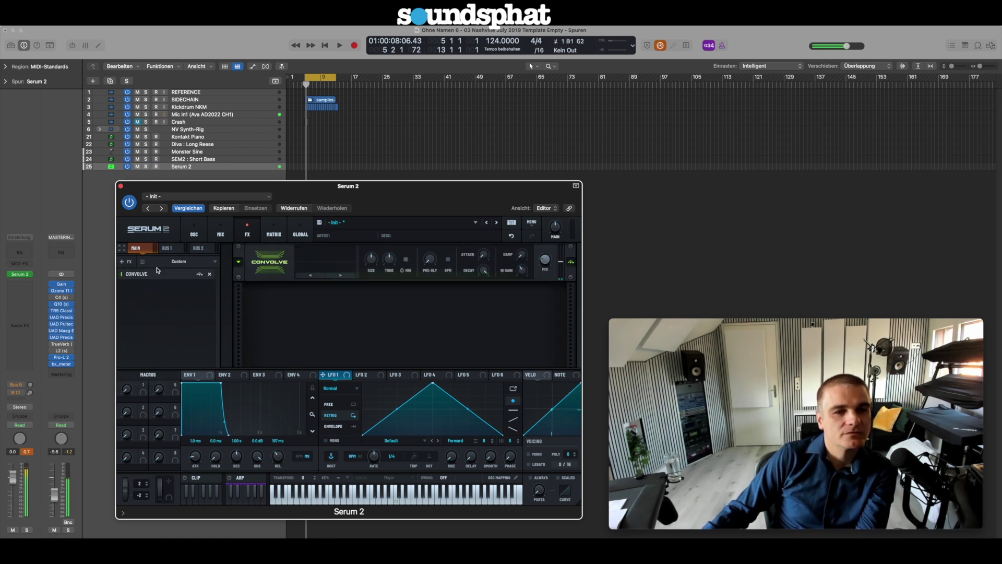
left_click(316, 267)
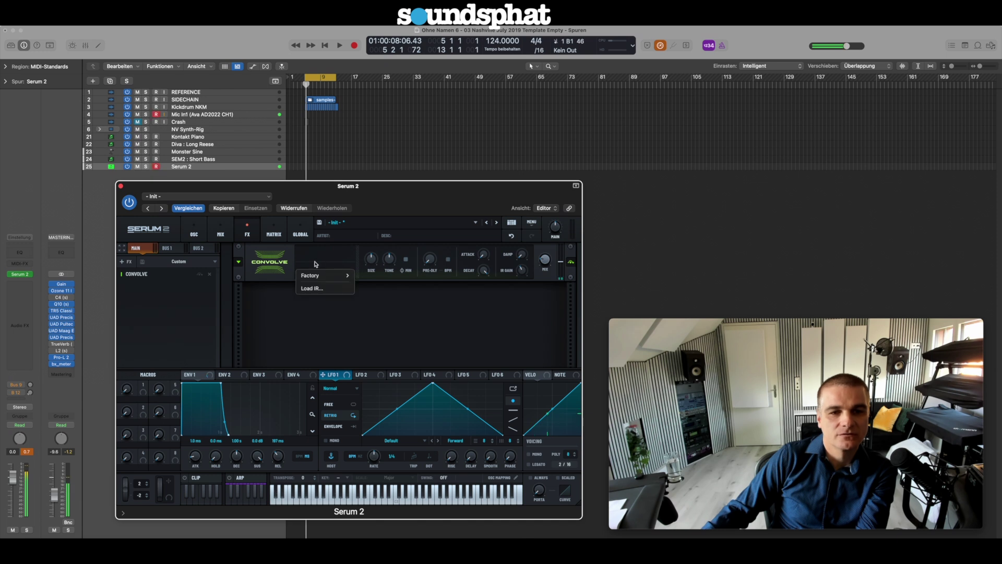
mouse_move(317, 275)
mouse_move(375, 293)
left_click(422, 292)
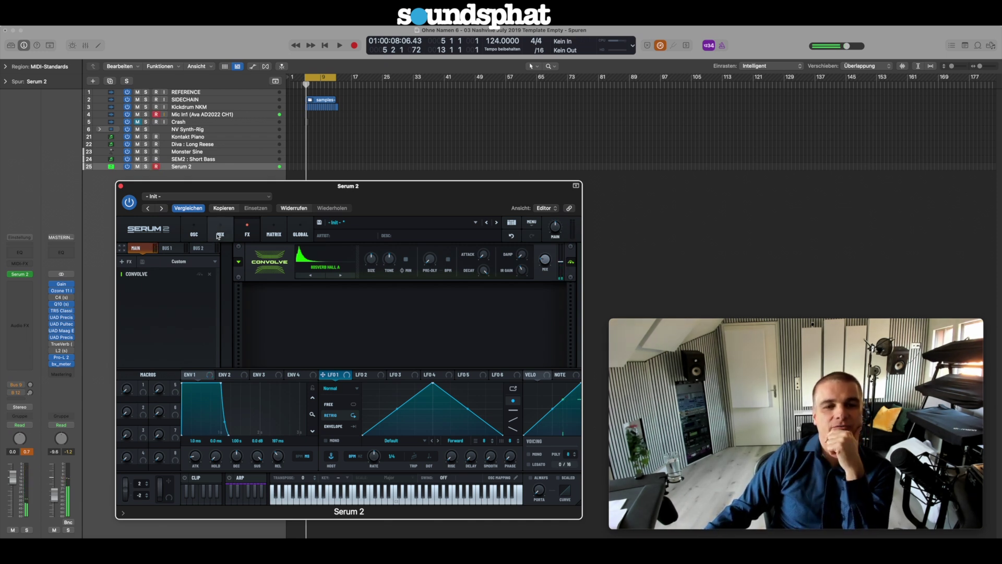
left_click(341, 275)
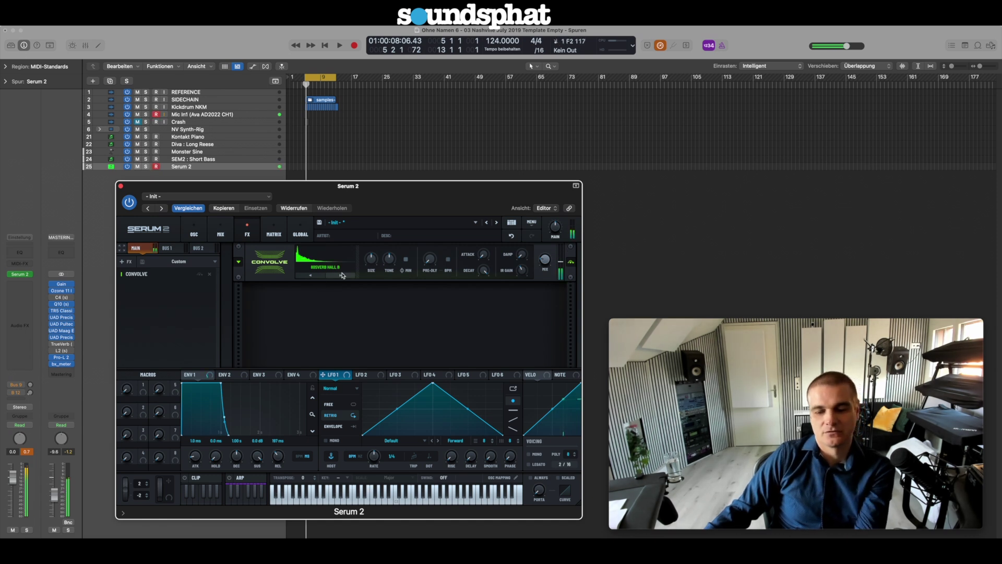
- Disable oscillator B and load the factory Plucked multisample Bolon into oscillator A
left_click(194, 233)
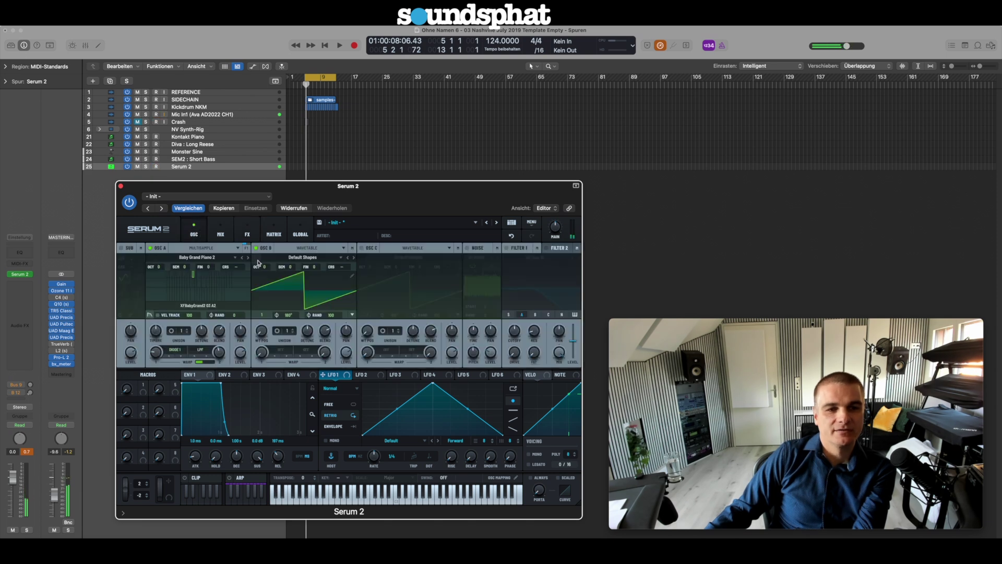
left_click(197, 258)
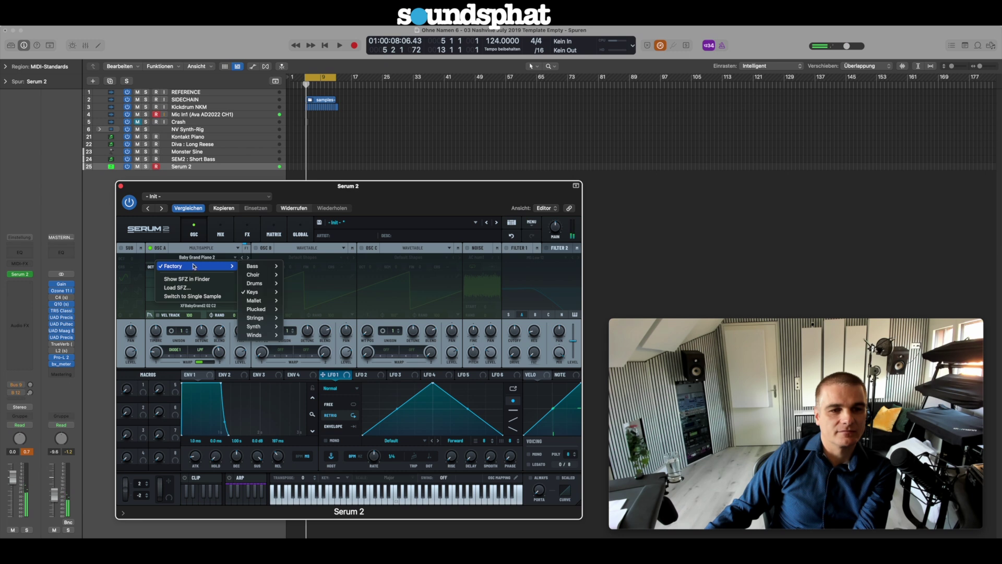
mouse_move(259, 311)
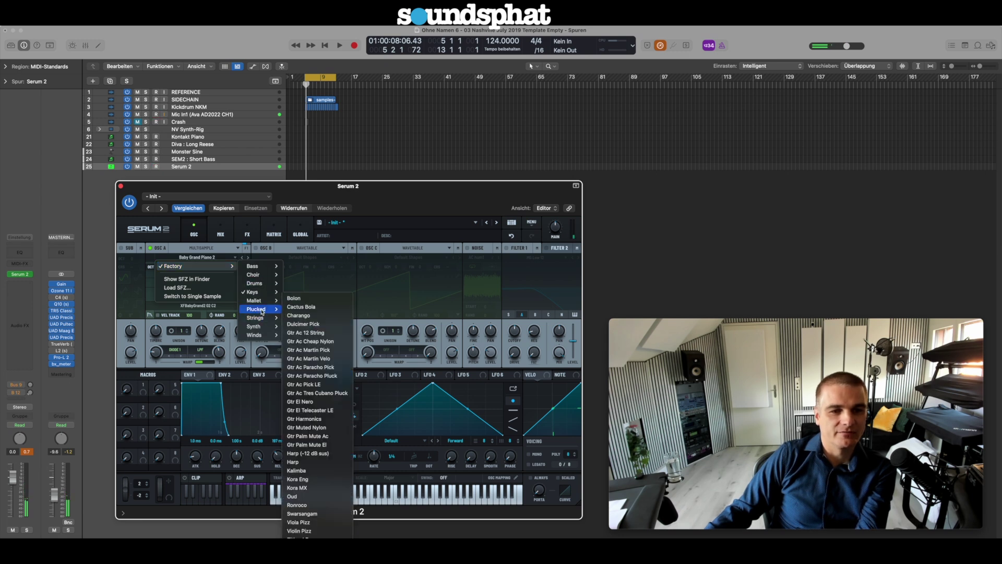
left_click(328, 298)
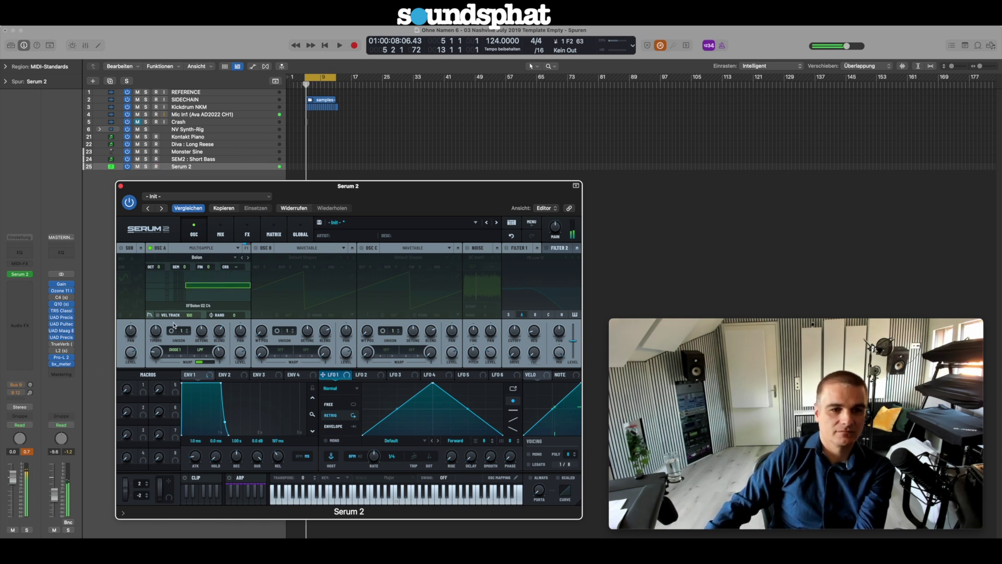
- Clear the Diode 1 and LPF warps from oscillator A's two warp slots
left_click(175, 349)
left_click(204, 353)
left_click(203, 353)
left_click(202, 355)
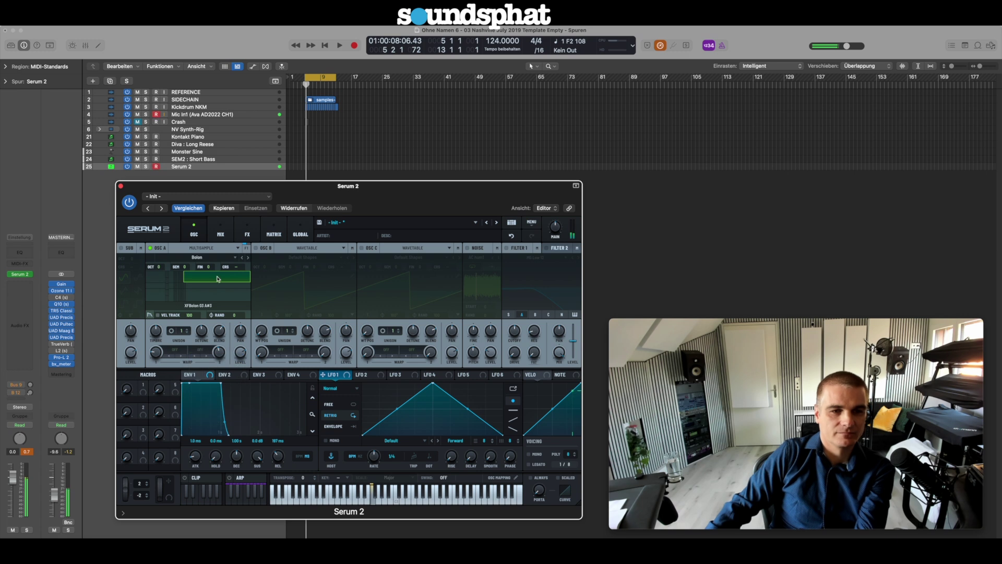
- Audition the next plucked multisamples in oscillator A, starting with Cactus Bola
left_click(248, 258)
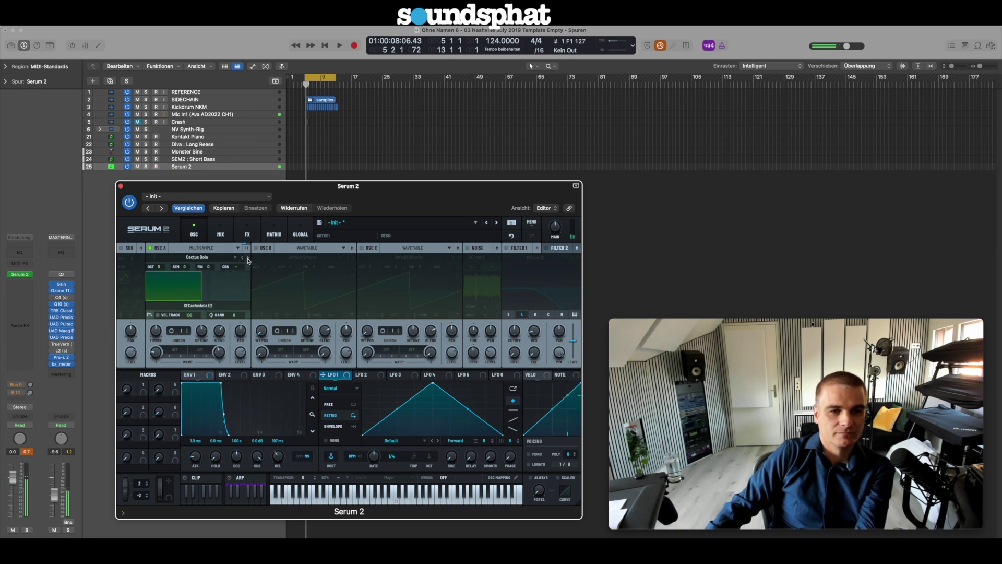
left_click(248, 259)
left_click(248, 258)
- Switch oscillator A from Multisample to the Granular type
left_click(197, 257)
left_click(193, 250)
left_click(194, 250)
left_click(217, 284)
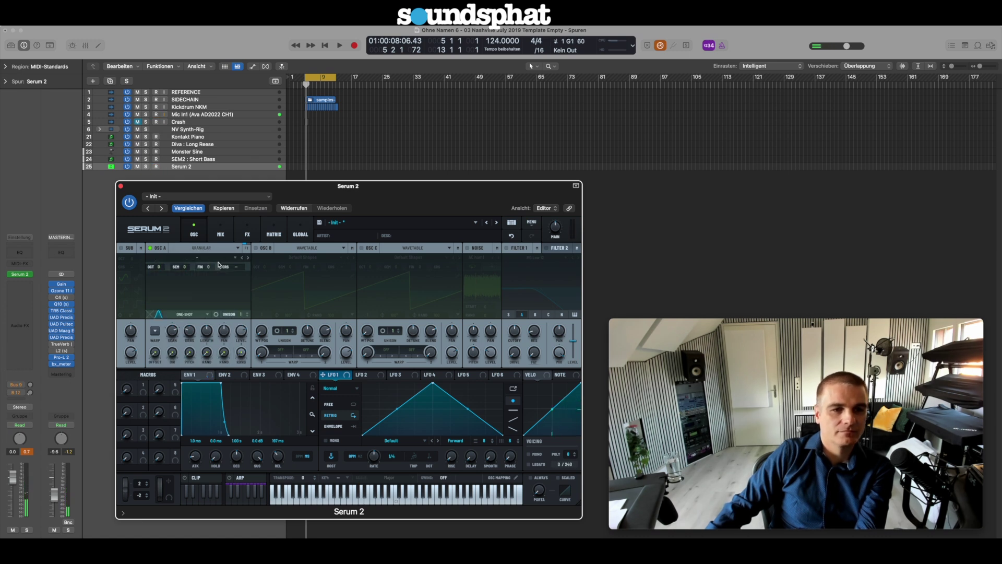
- Load the factory Bowed sample Cello Finger Gliss Up C2 into oscillator A and advance to Doubled Tension
left_click(218, 258)
mouse_move(219, 266)
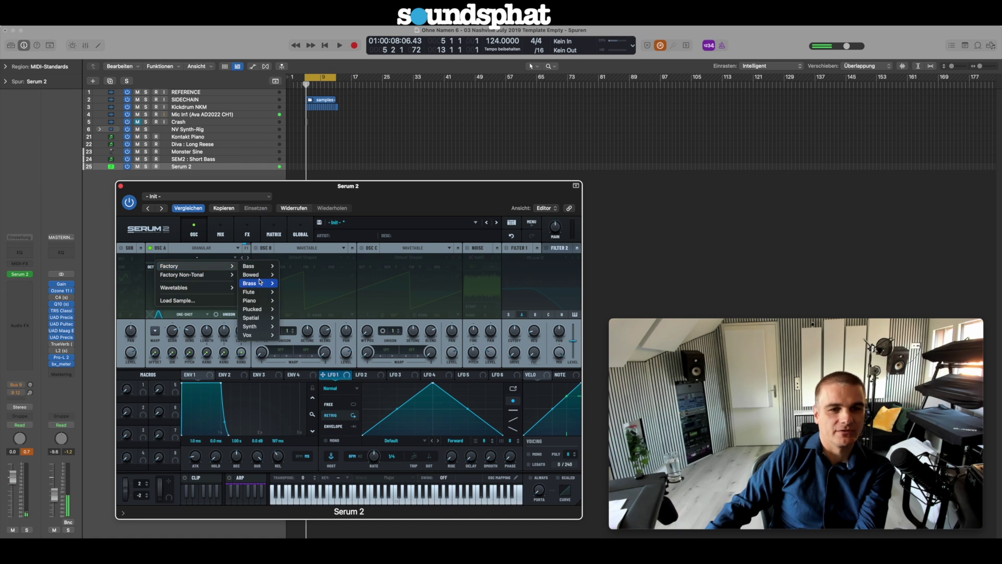
mouse_move(258, 274)
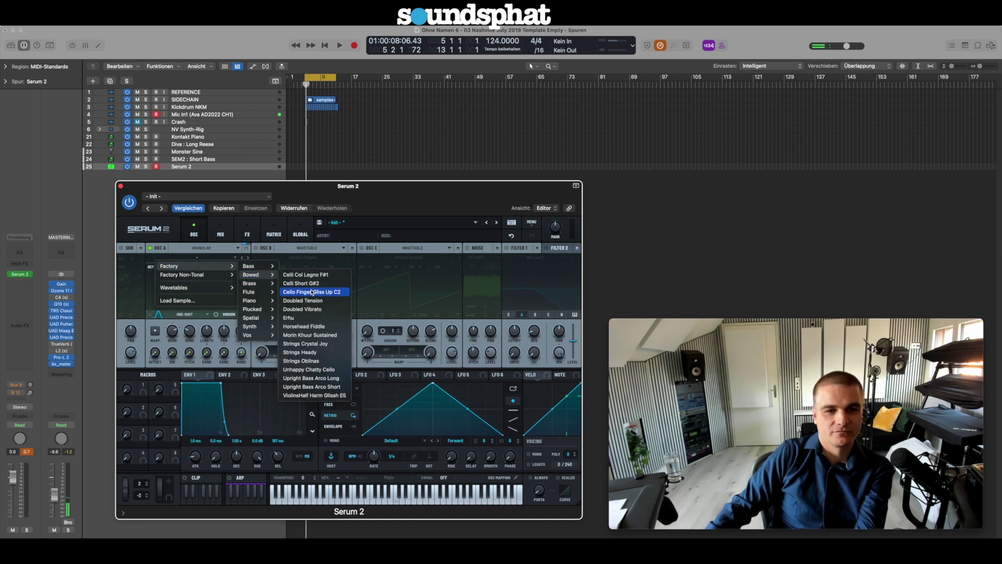
left_click(312, 292)
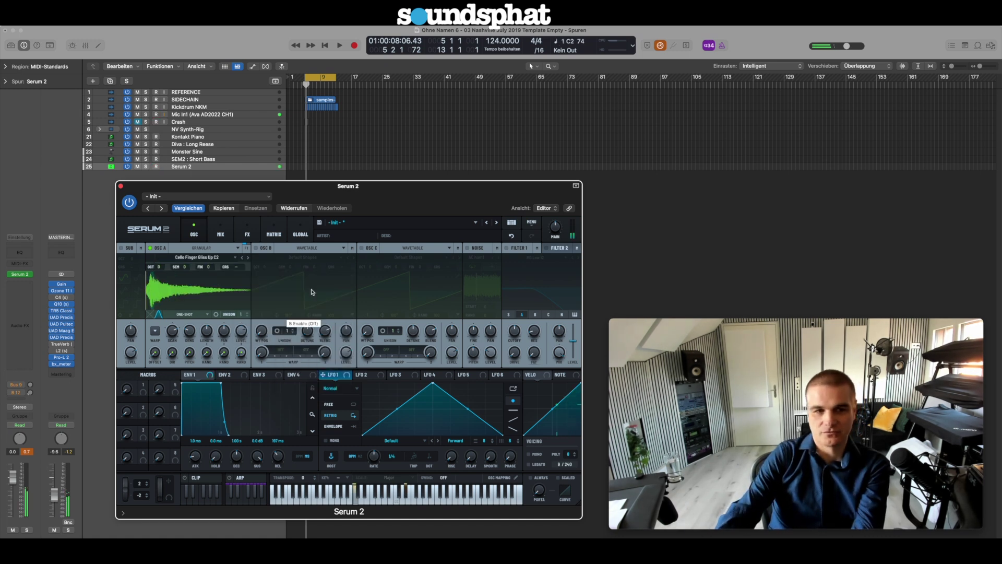
left_click(247, 258)
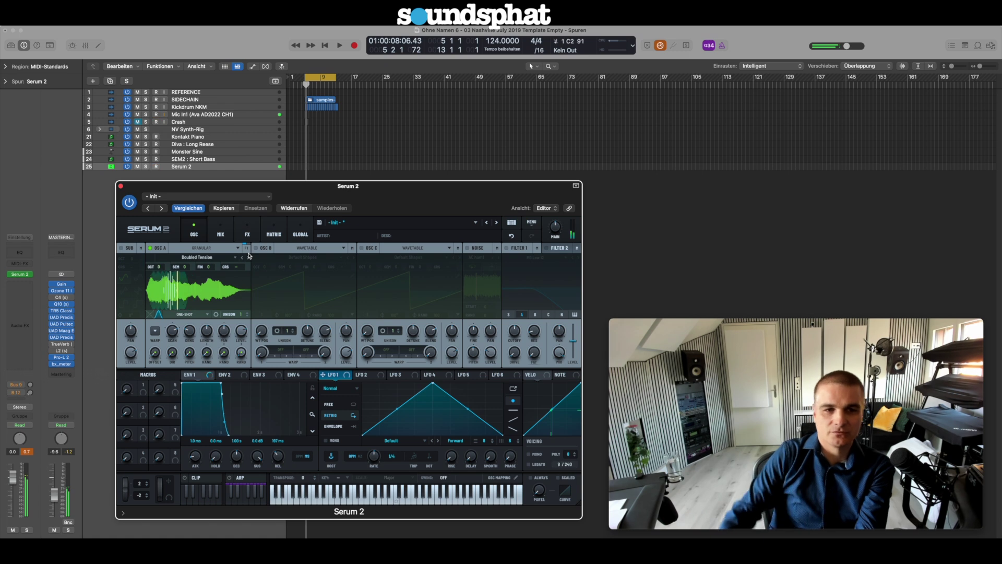
- Advance Convolve's impulse response on the effects page to Digital Chamber and review its impulse response loading options
left_click(249, 227)
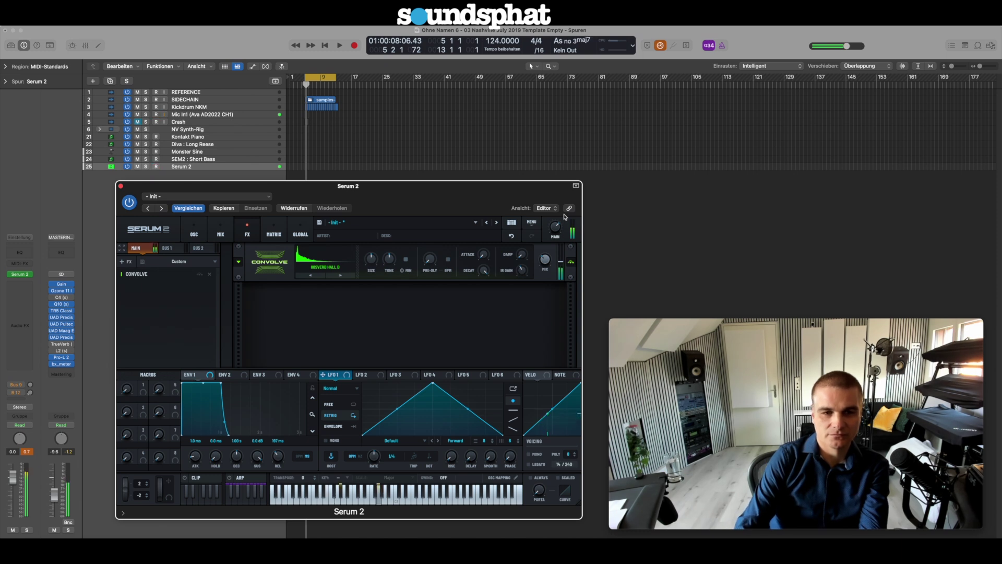
left_click(340, 275)
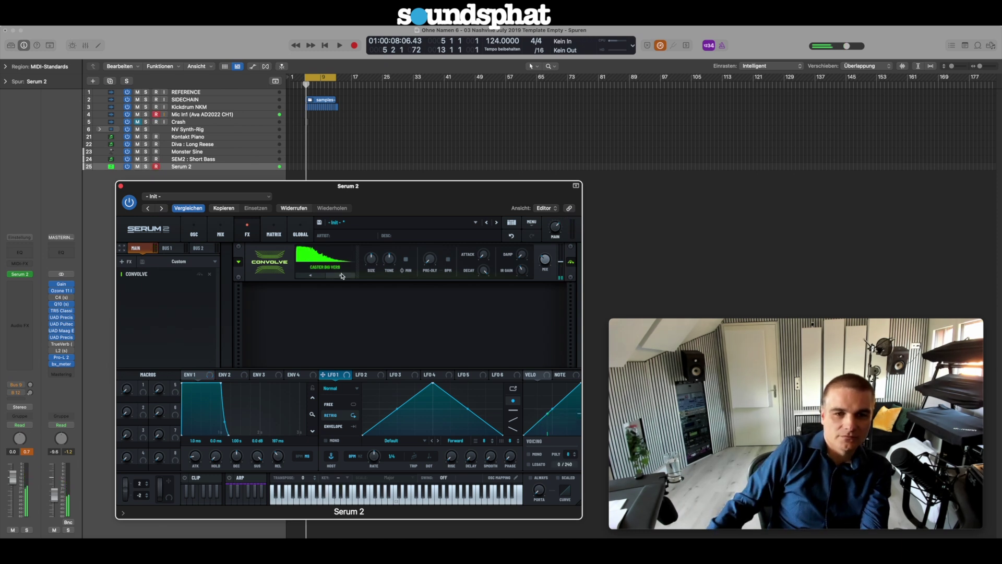
left_click(342, 276)
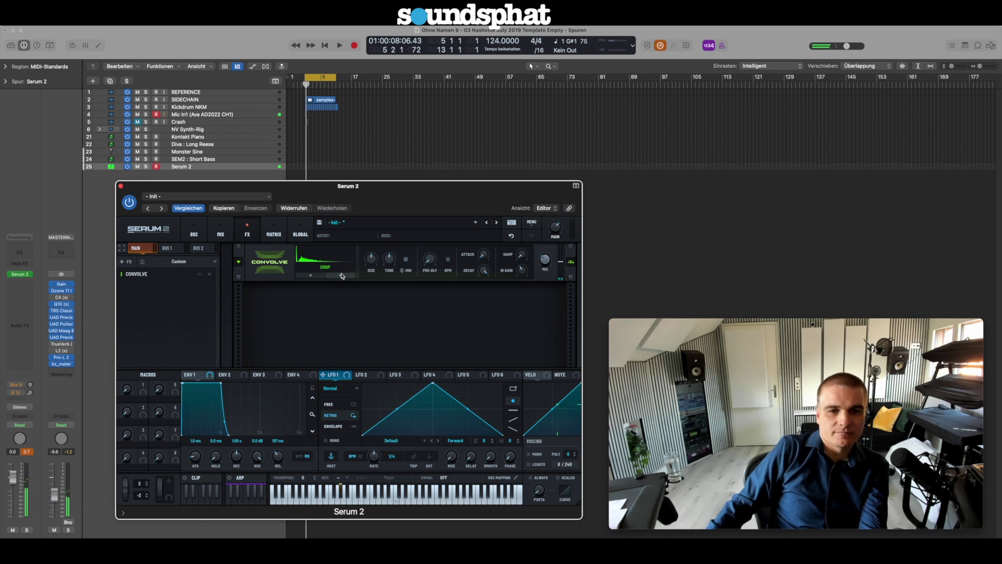
left_click(341, 277)
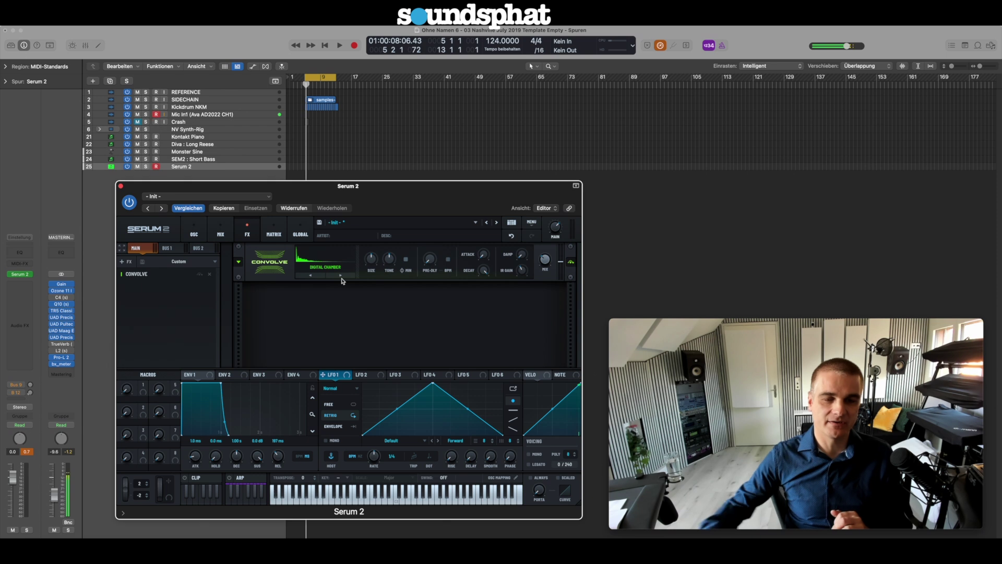
left_click(316, 261)
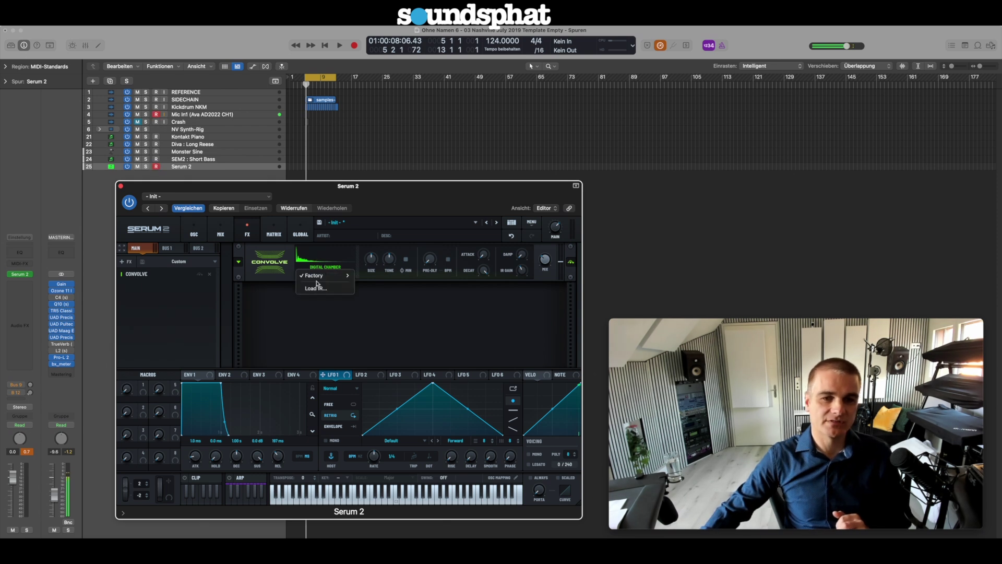
left_click(137, 276)
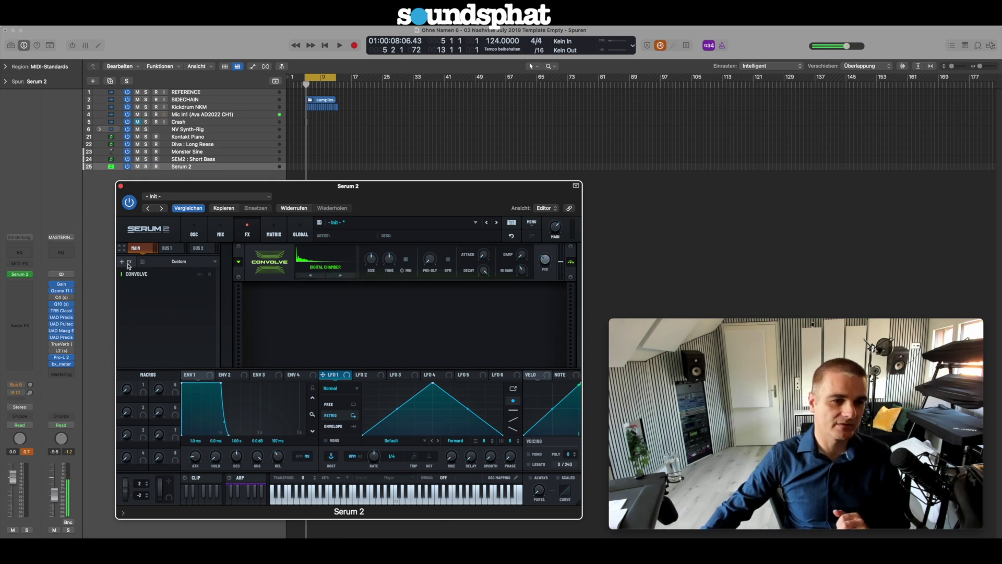
- Add a Reverb effect after Convolve in the Main rack, keeping the Plate type, and turn on its red rack toggle
left_click(125, 261)
left_click(141, 367)
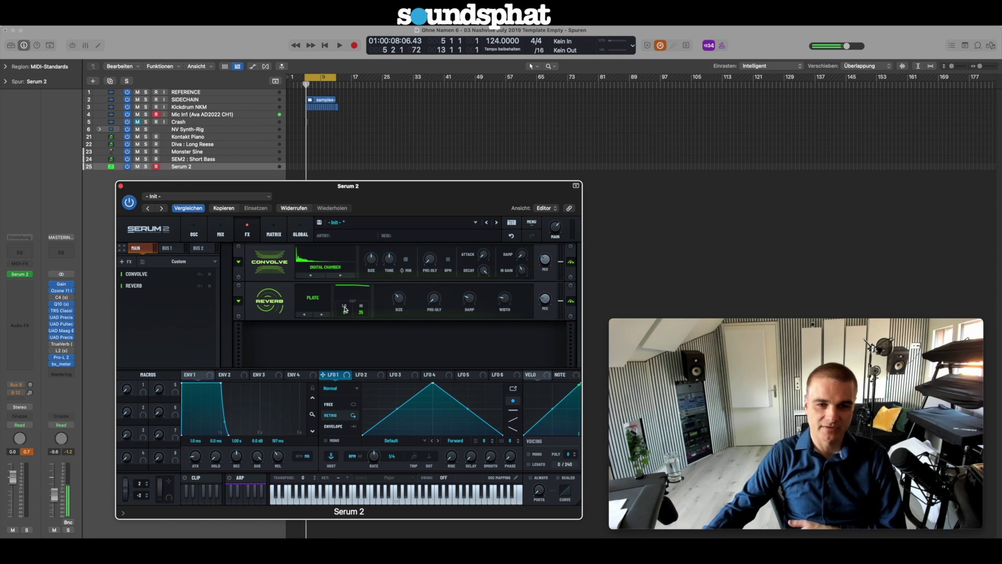
left_click(313, 298)
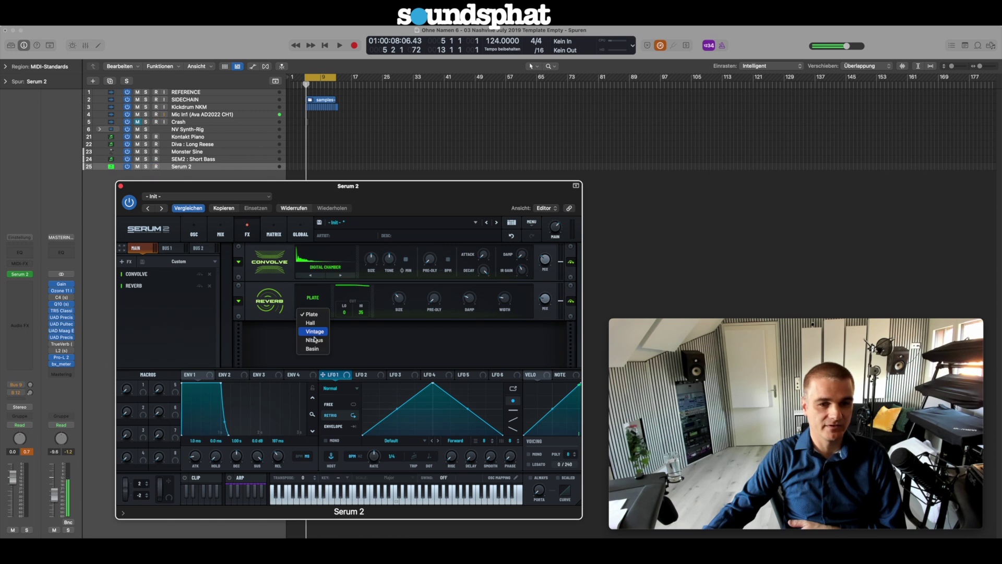
left_click(280, 318)
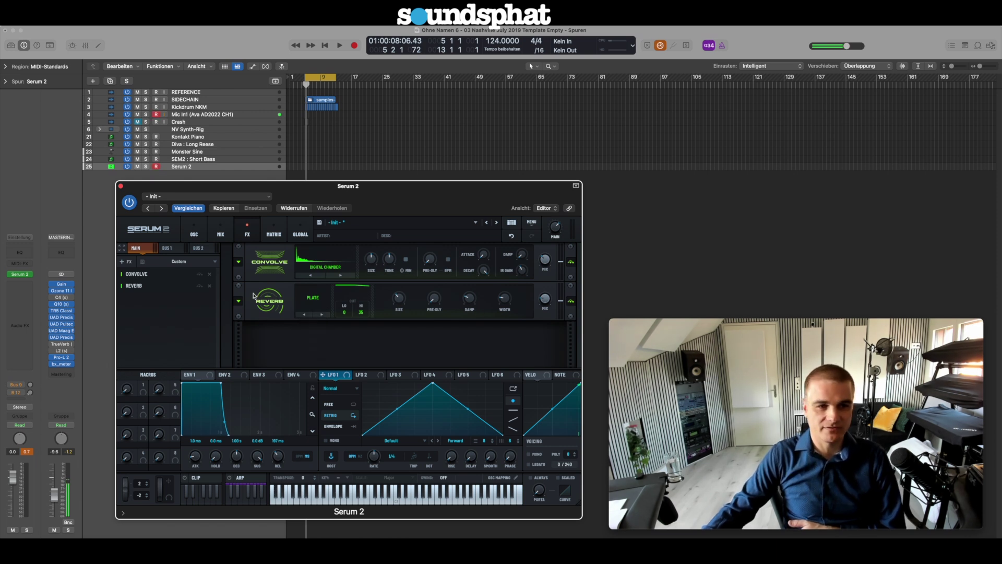
left_click(199, 285)
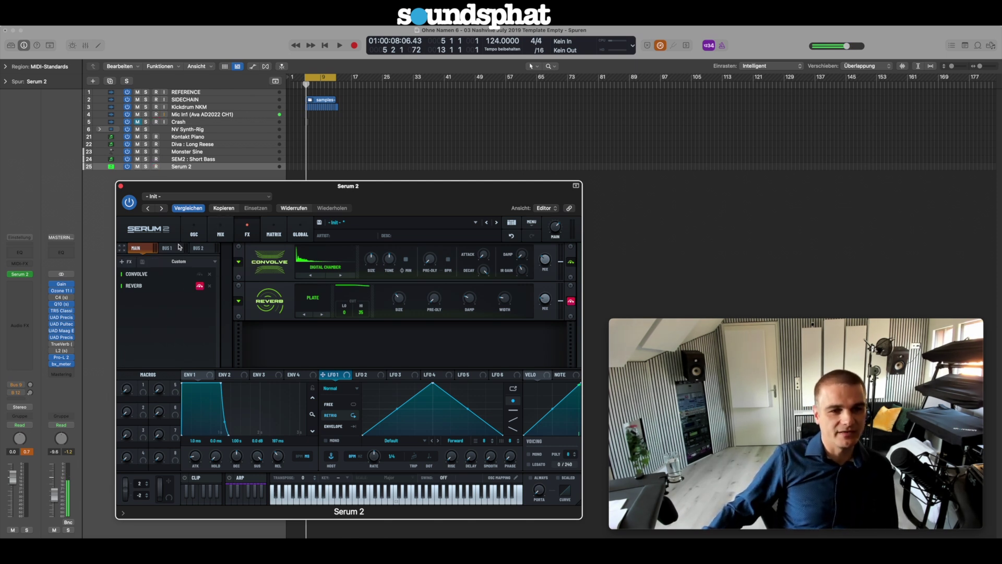
- Examine the Bus 1 effects rack and the mixer page, and return to the oscillator page
left_click(177, 248)
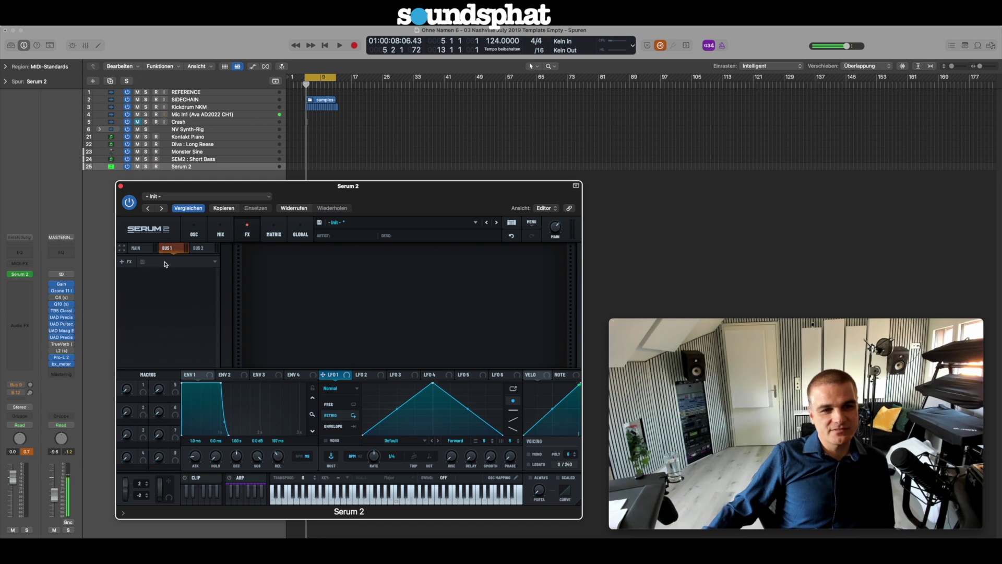
left_click(221, 236)
mouse_move(192, 295)
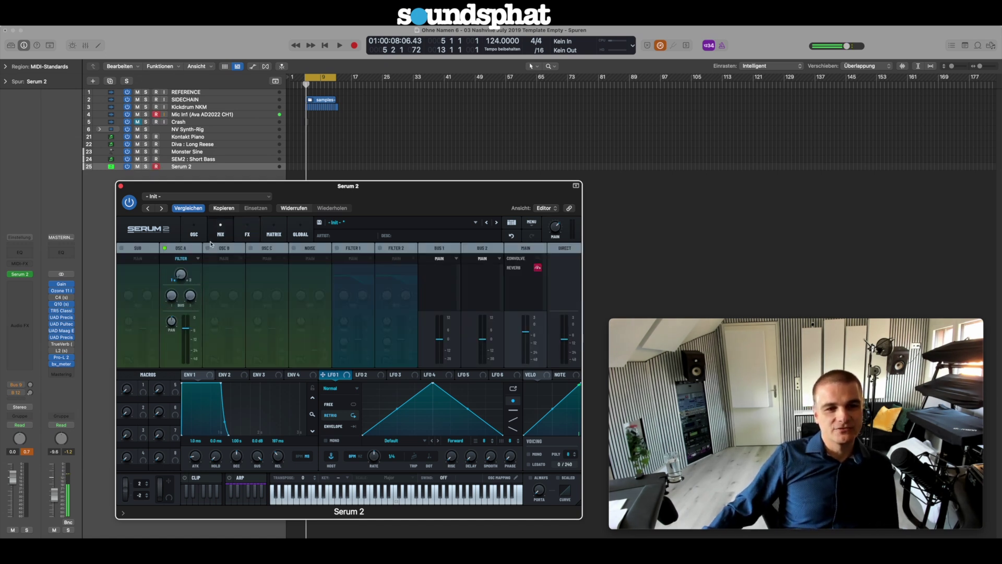
left_click(248, 235)
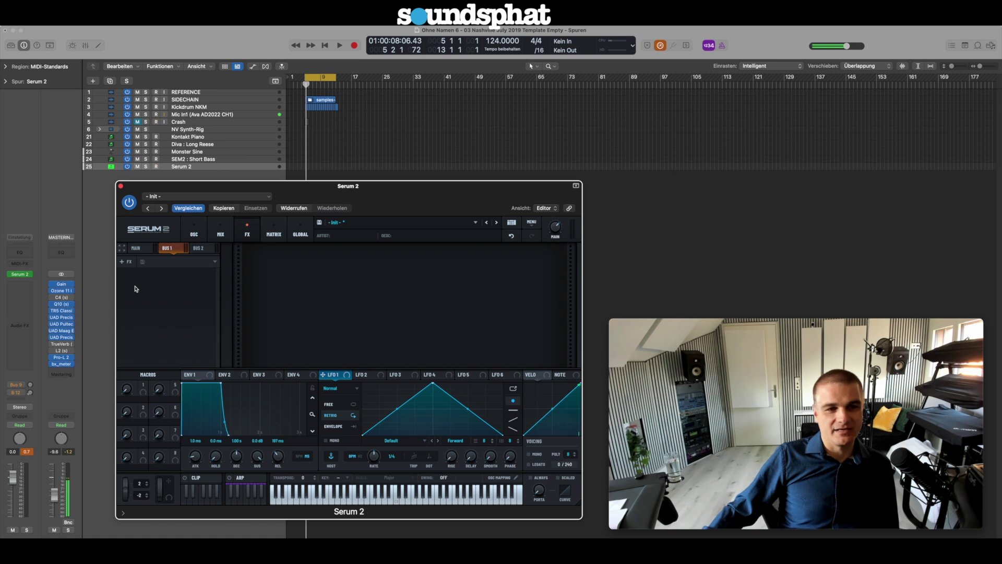
left_click(193, 232)
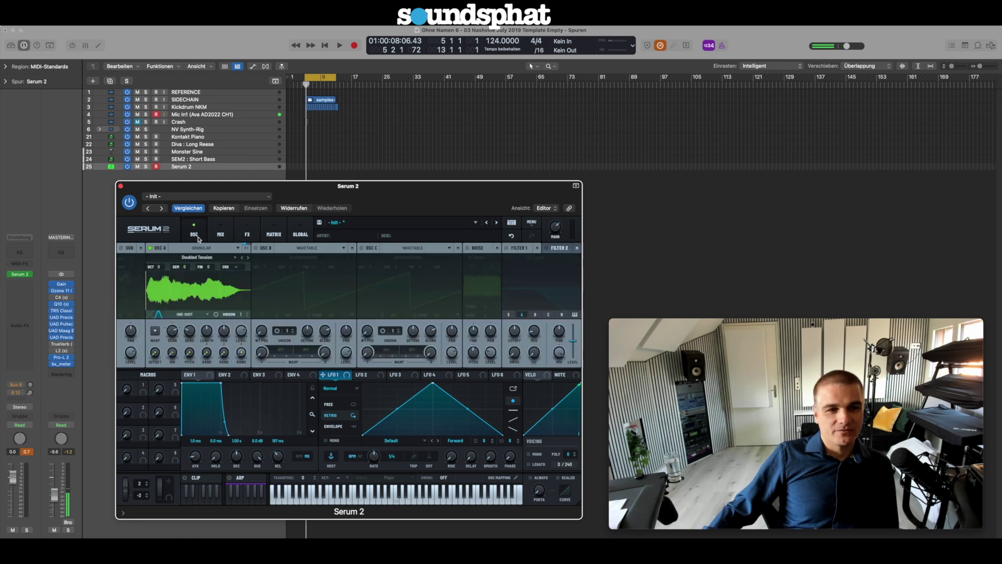
- Load the factory Drums rack preset DirtyDrums into the Bus 1 effects rack
left_click(248, 235)
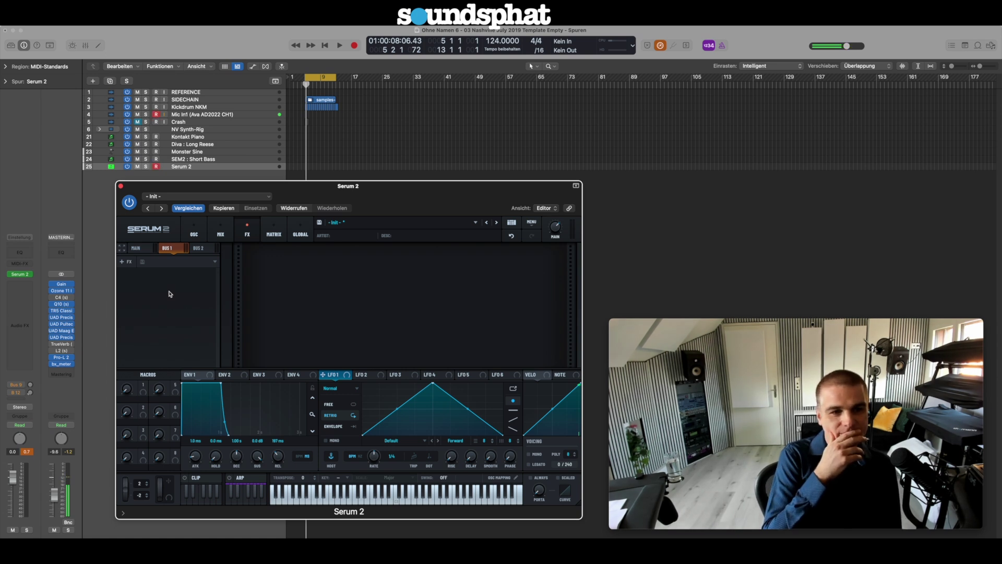
left_click(150, 266)
mouse_move(161, 265)
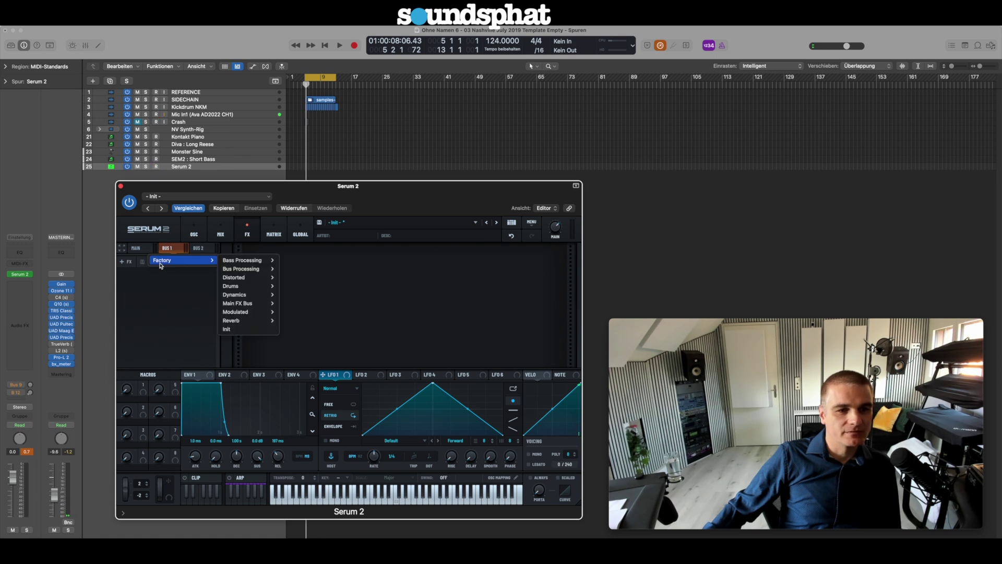
left_click(161, 275)
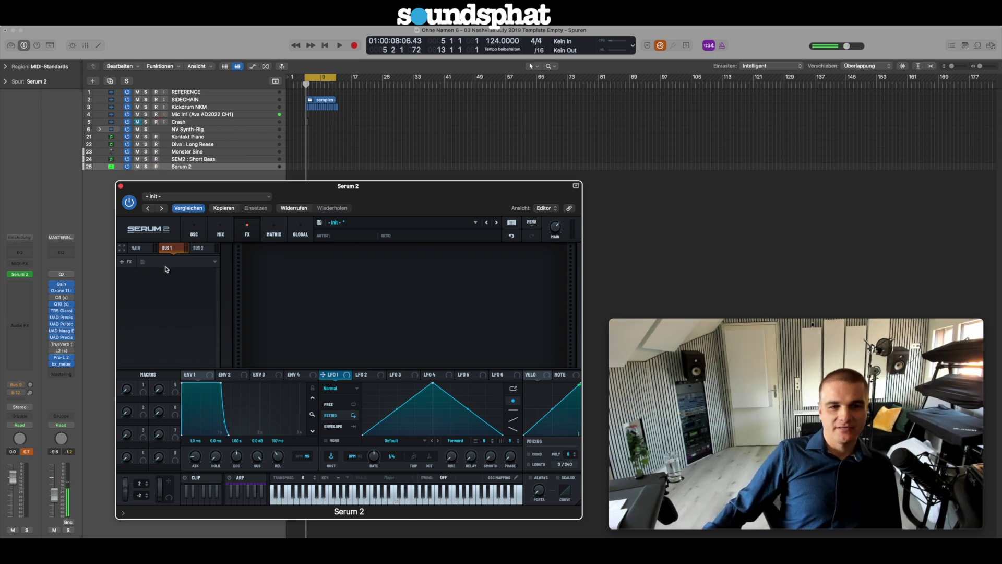
left_click(166, 268)
mouse_move(240, 264)
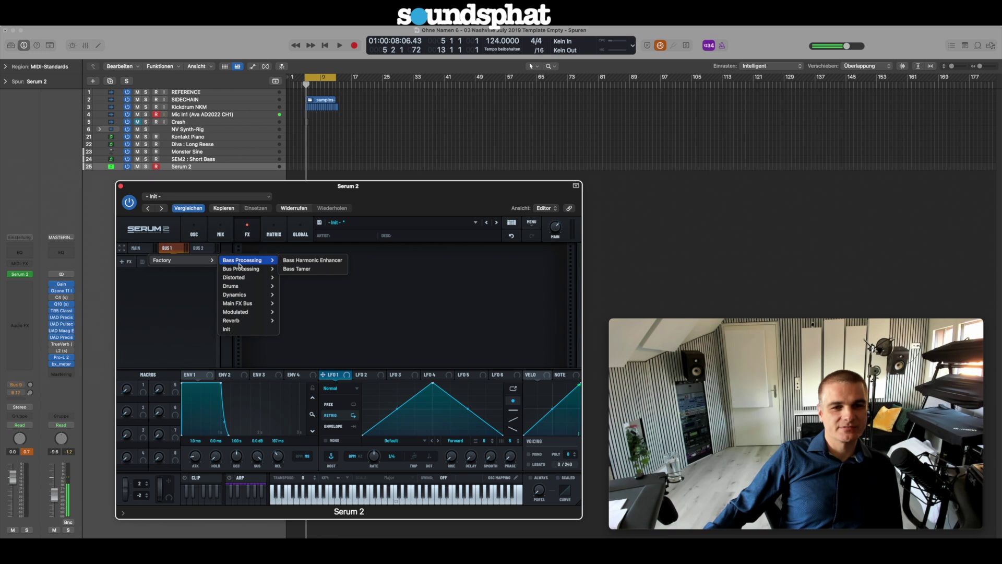
mouse_move(245, 286)
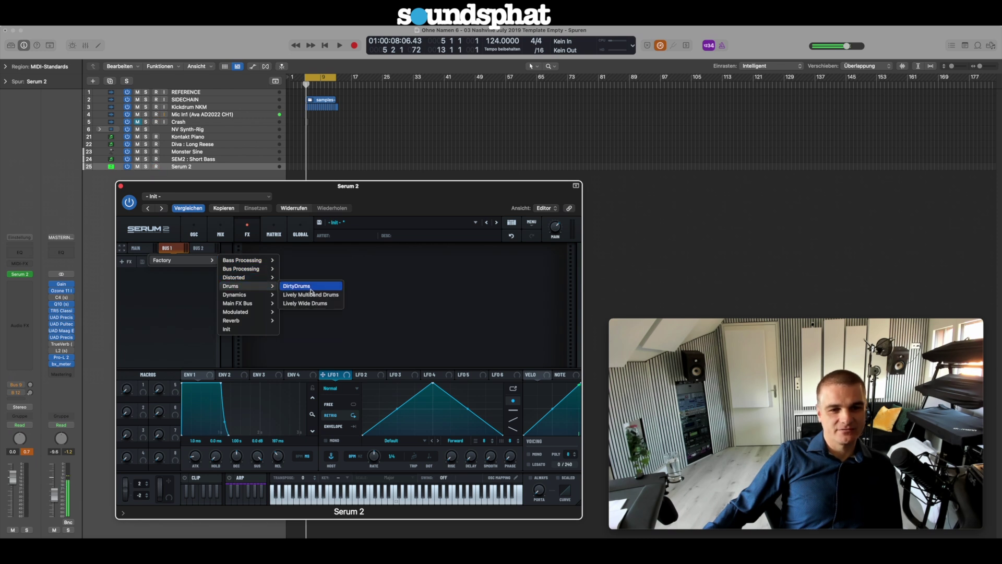
left_click(311, 288)
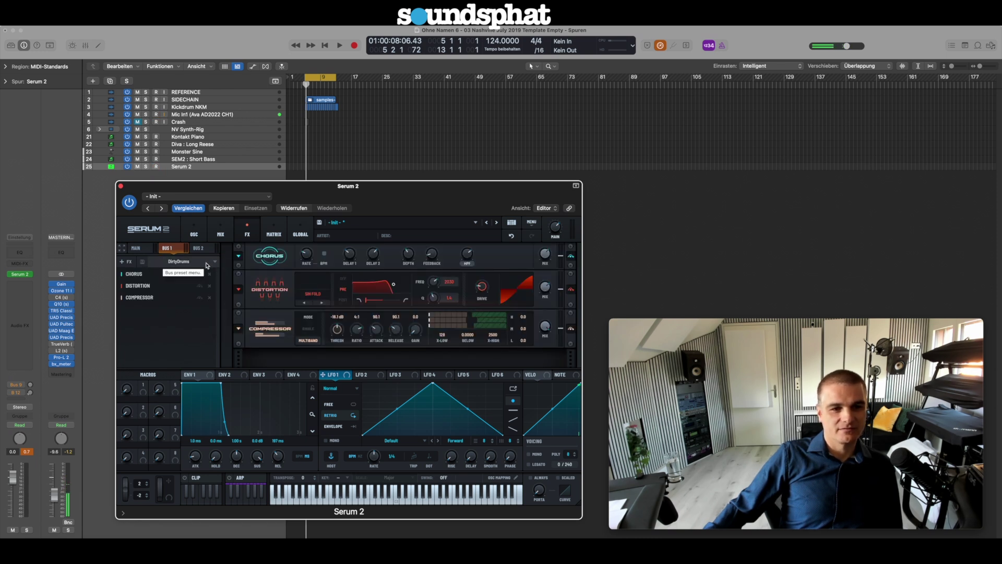
- Load the factory rack preset 7 Skies Lead Split into the Bus 1 effects rack
left_click(207, 262)
left_click(207, 262)
left_click(206, 261)
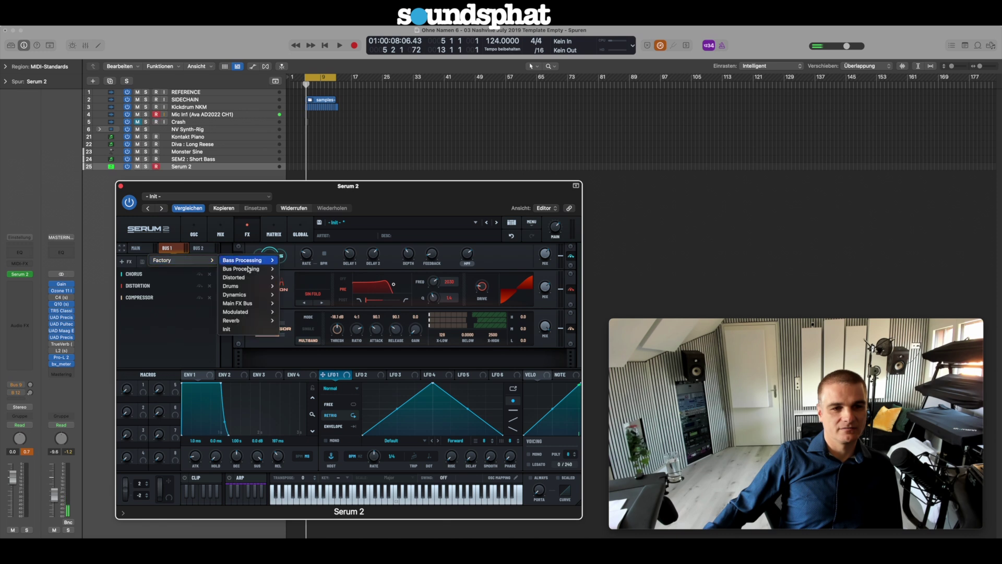
mouse_move(250, 303)
left_click(297, 303)
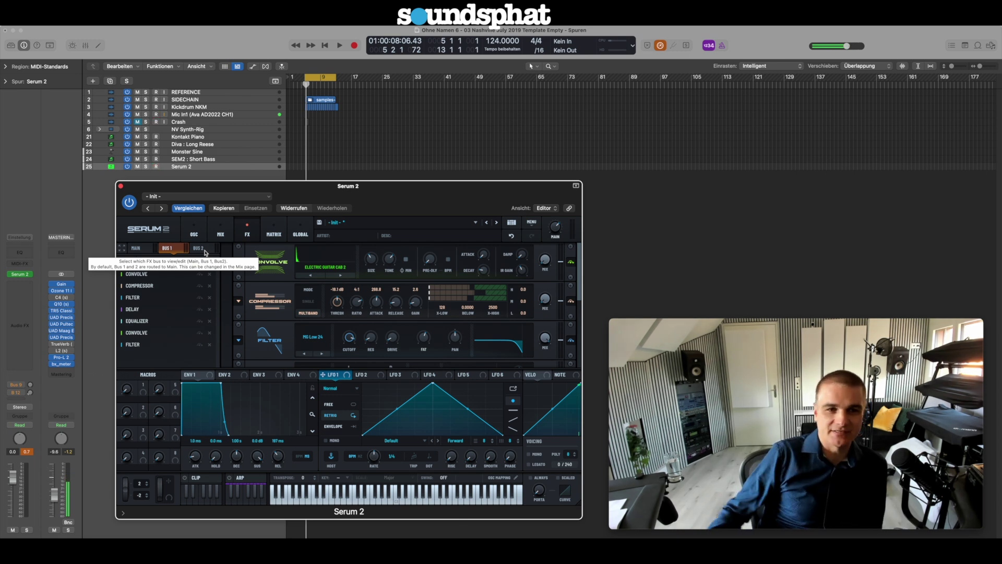
- Check the oscillator page, return to the effects page and add another Filter at the end of the Bus 1 rack
left_click(194, 232)
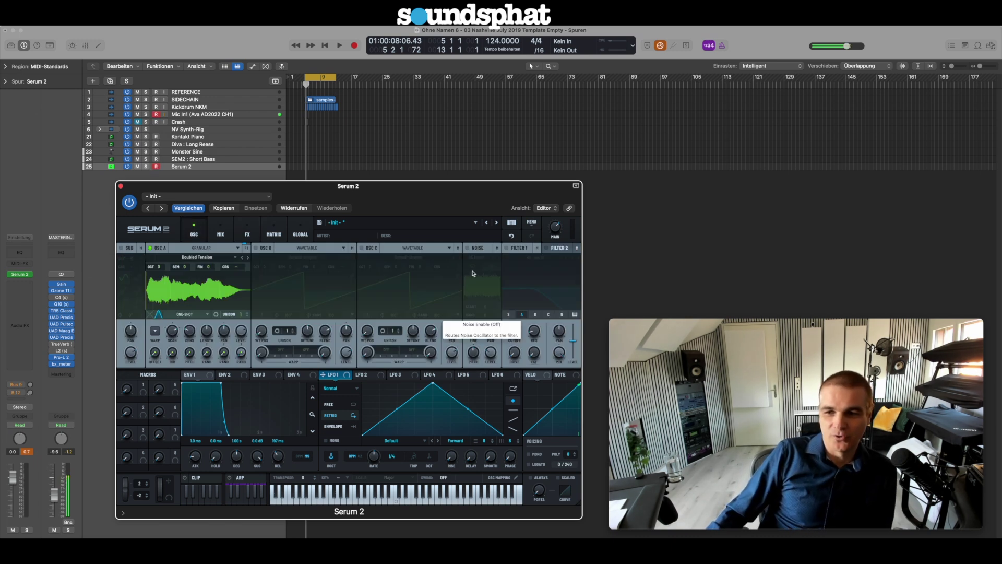
left_click(247, 232)
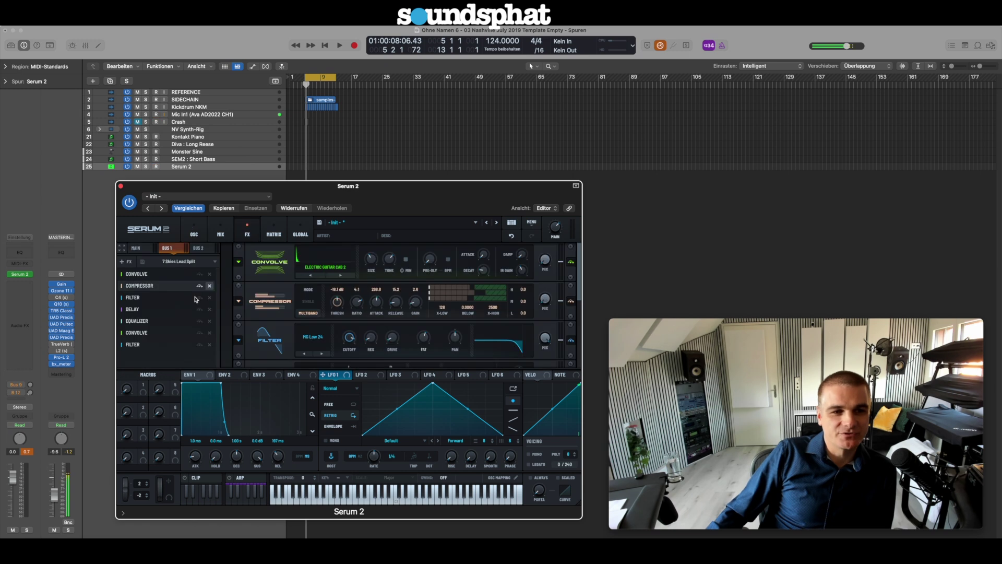
left_click(126, 261)
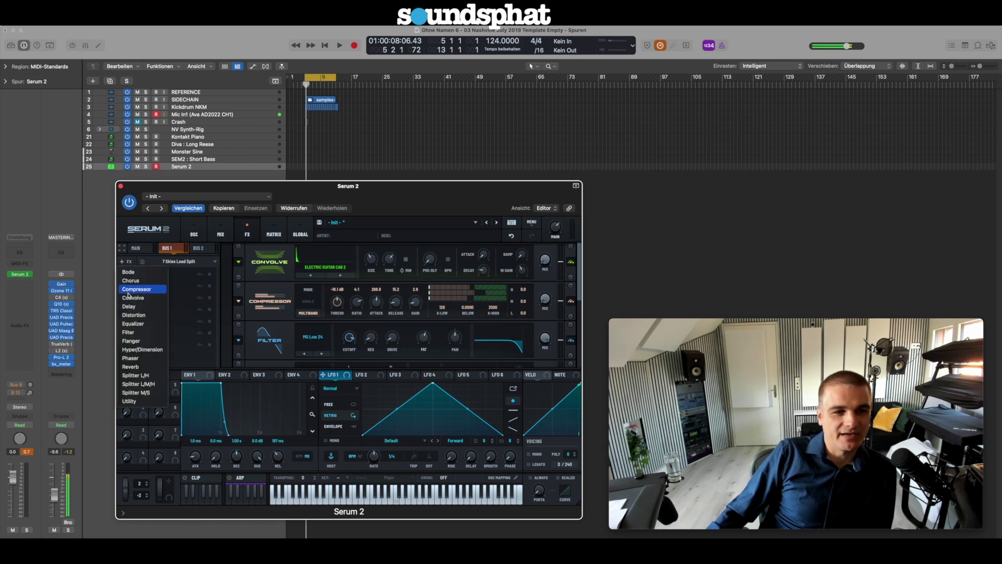
left_click(132, 334)
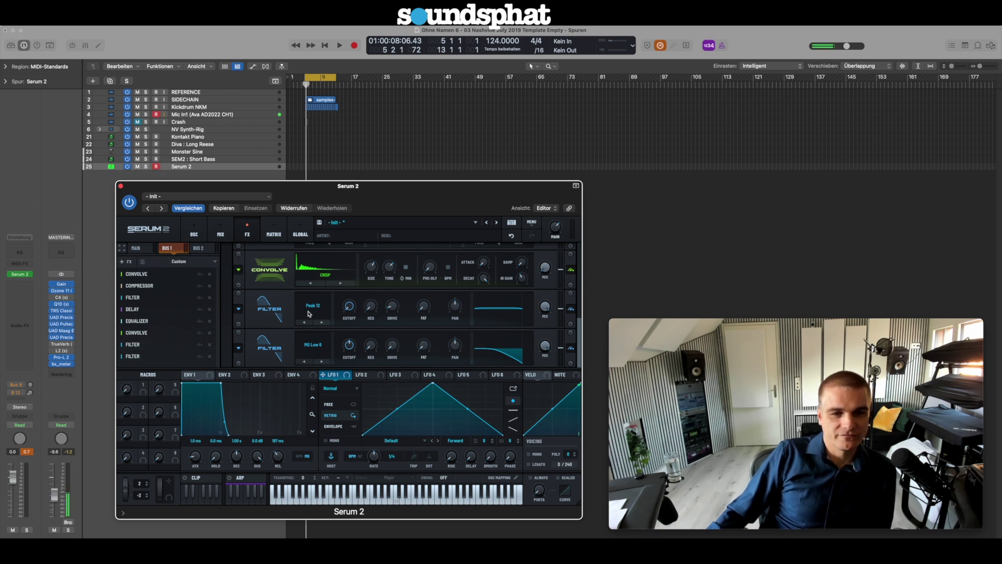
scroll(273, 348, "up", 2)
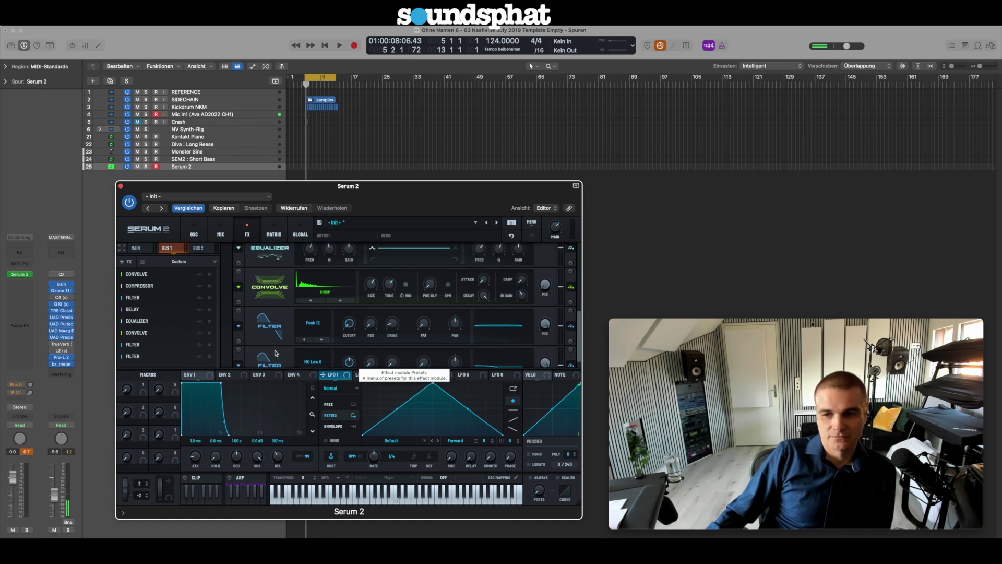
scroll(273, 351, "down", 1)
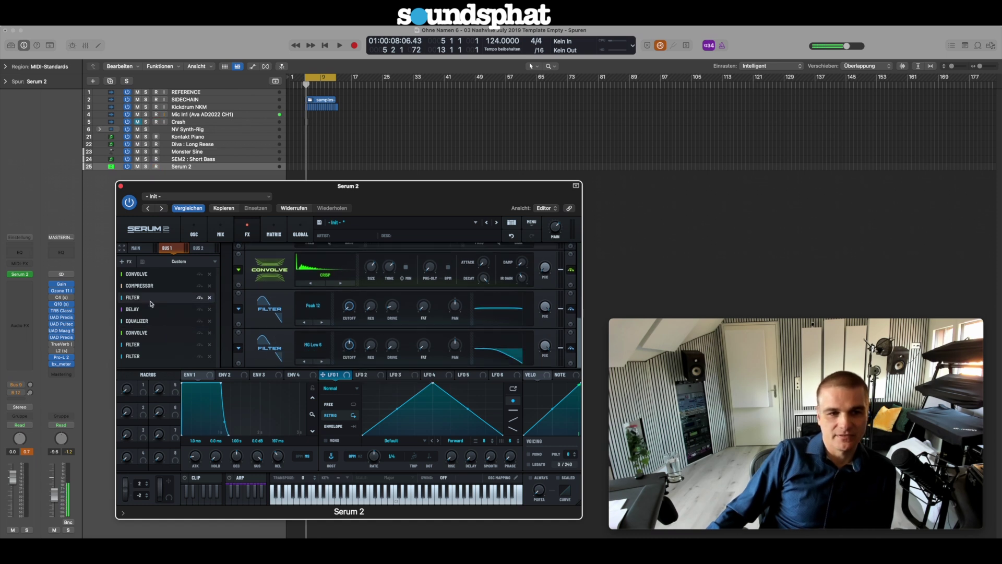
- Remove the Convolve and Reverb effects from the Main rack
left_click(144, 251)
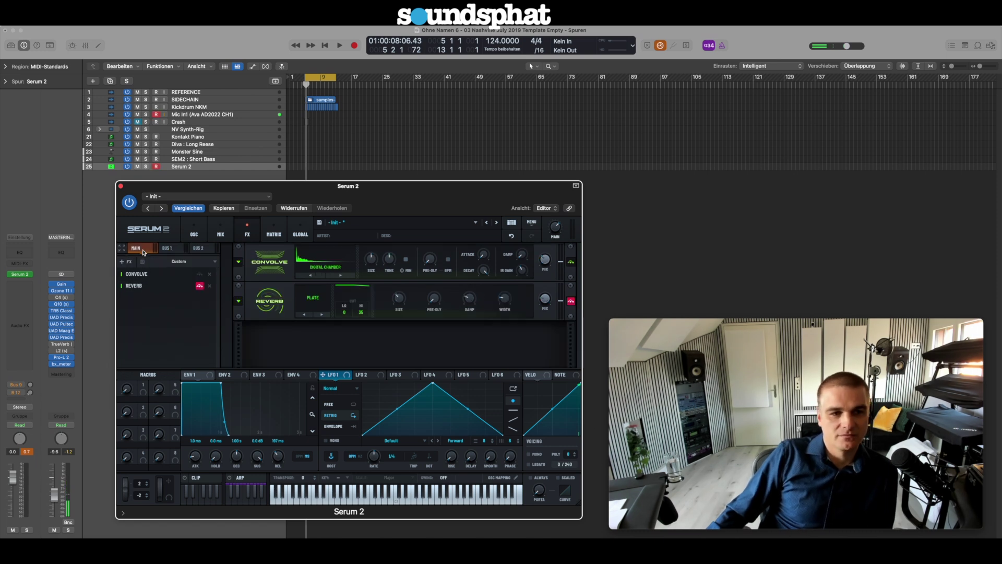
left_click(211, 274)
left_click(210, 274)
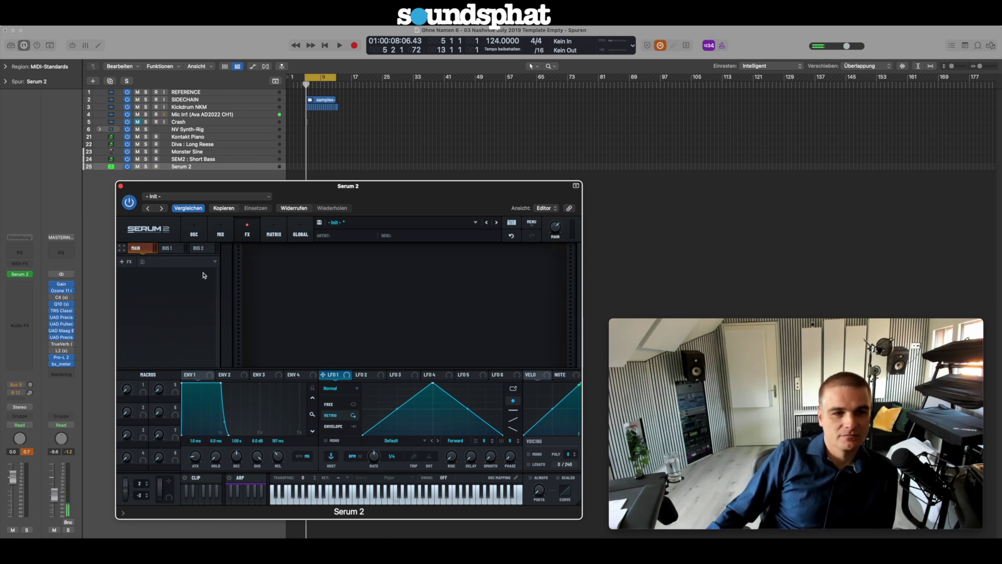
- Add an Equalizer to the Main rack and set its high band gain to 0.1
left_click(125, 263)
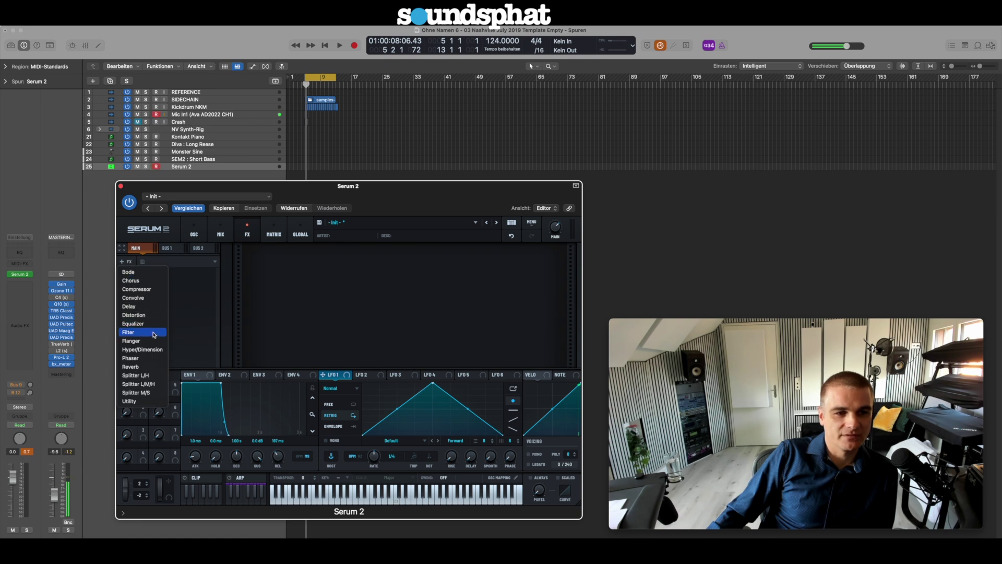
left_click(155, 323)
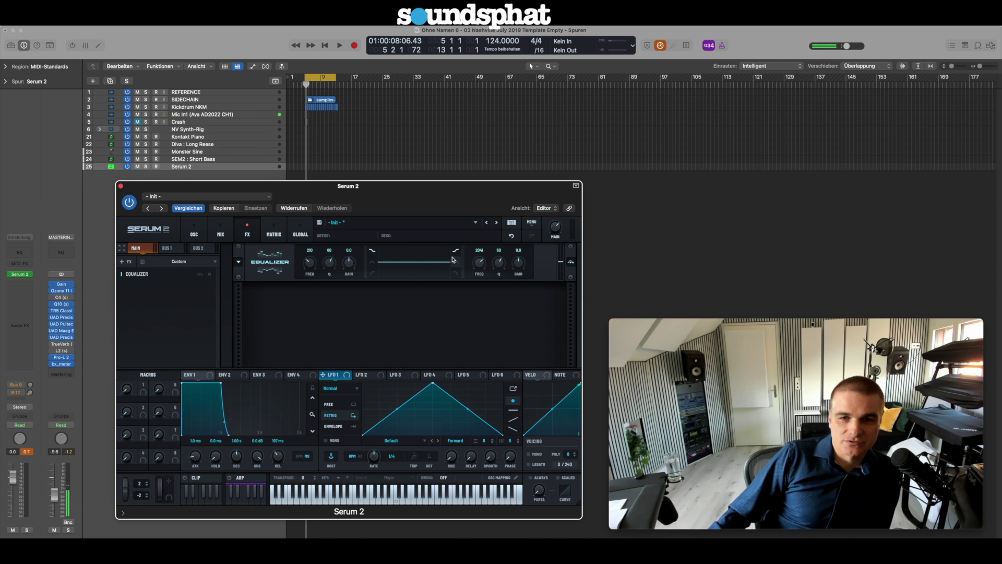
left_click_drag(517, 265, 517, 270)
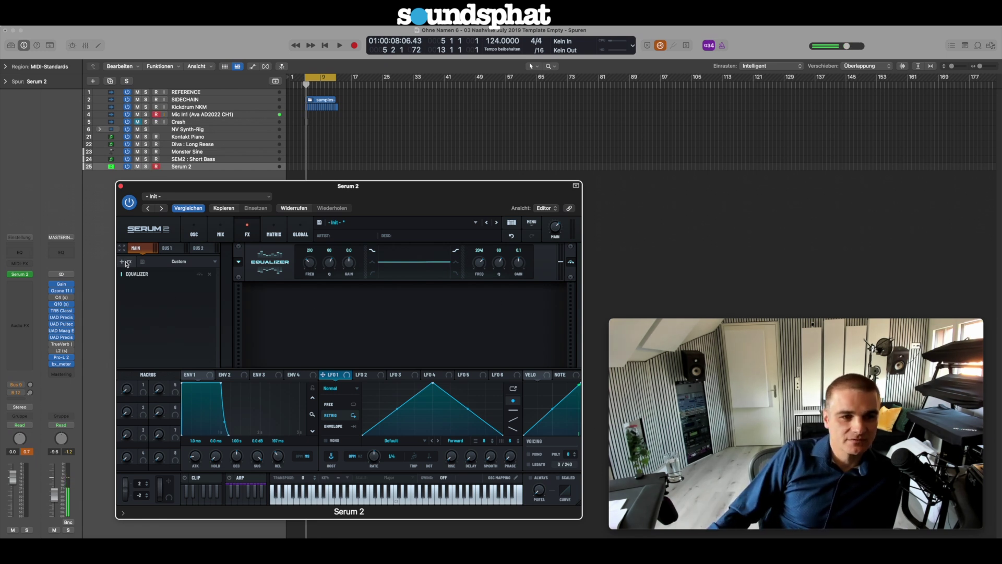
- Add two more Equalizer modules below the first one in the Main rack
left_click(126, 262)
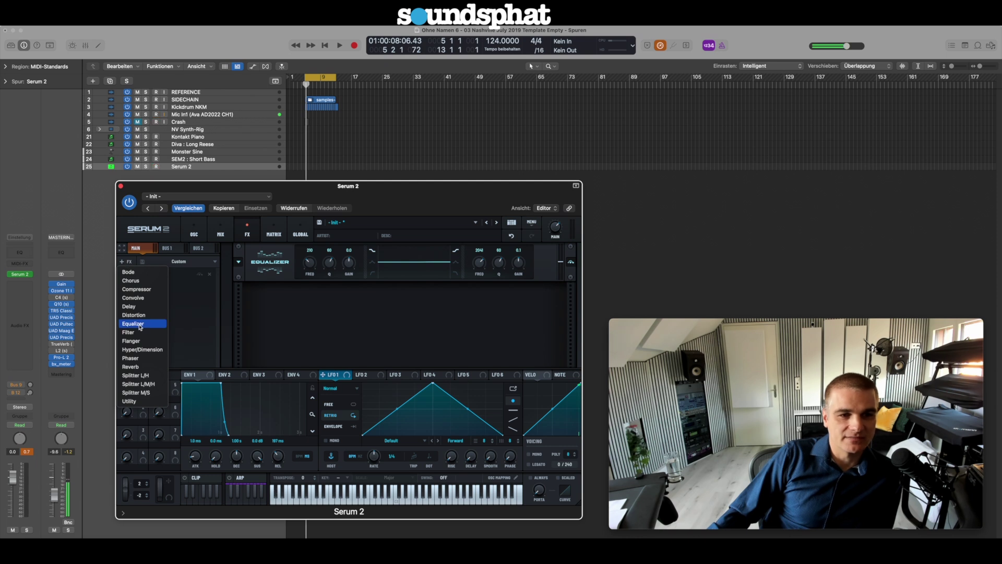
left_click(133, 323)
left_click(126, 262)
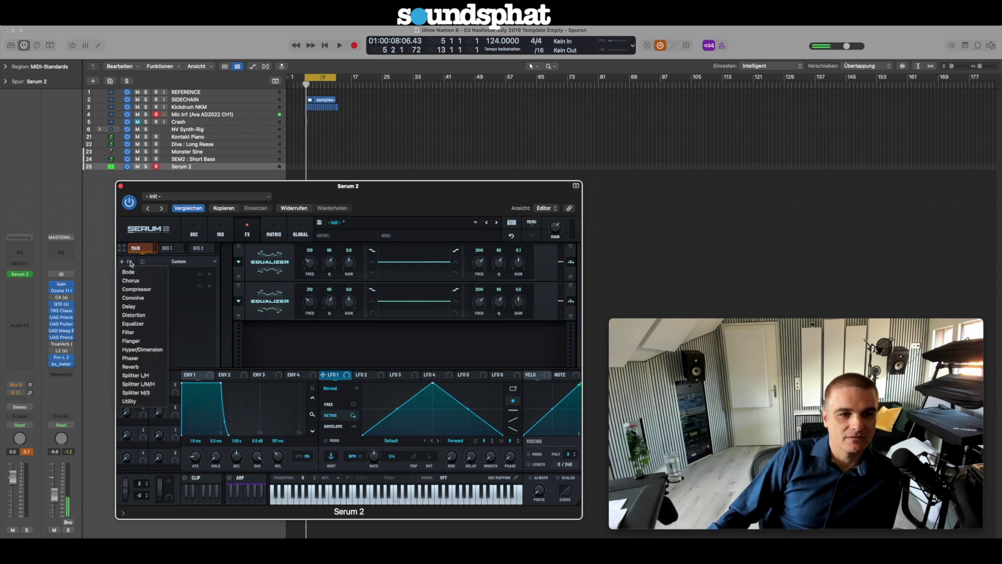
left_click(134, 324)
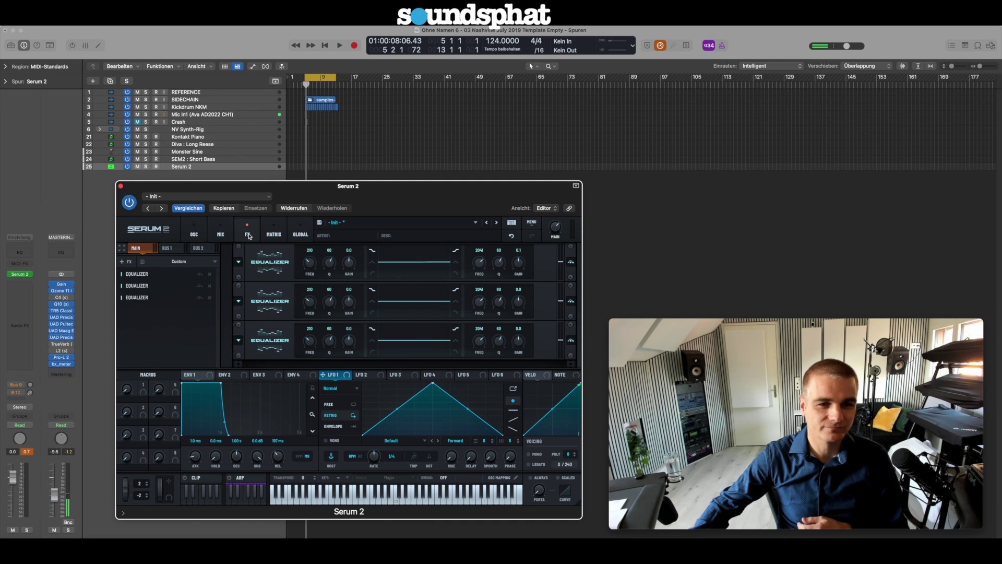
- Examine the modulation matrix page and open the global settings page
left_click(280, 238)
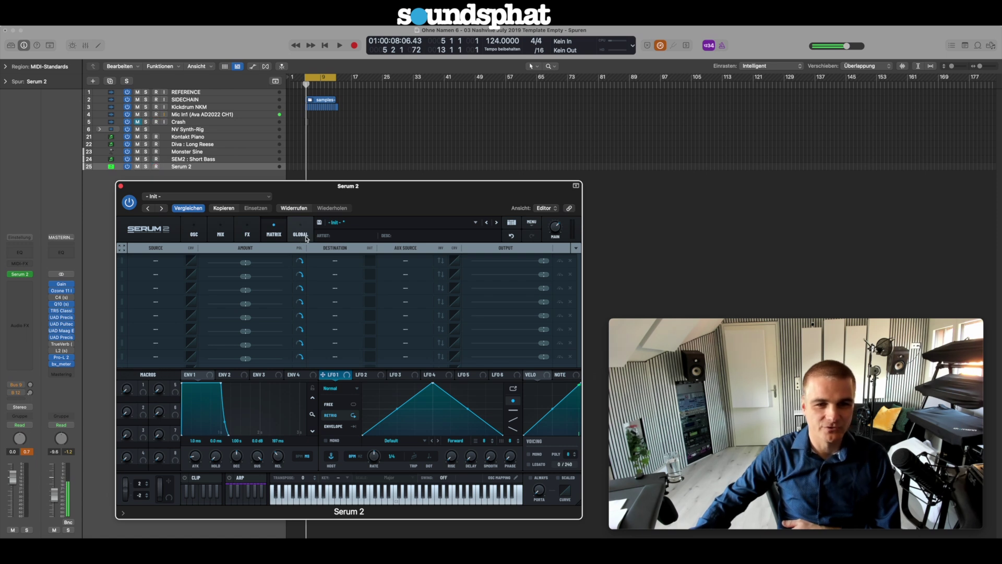
left_click(303, 237)
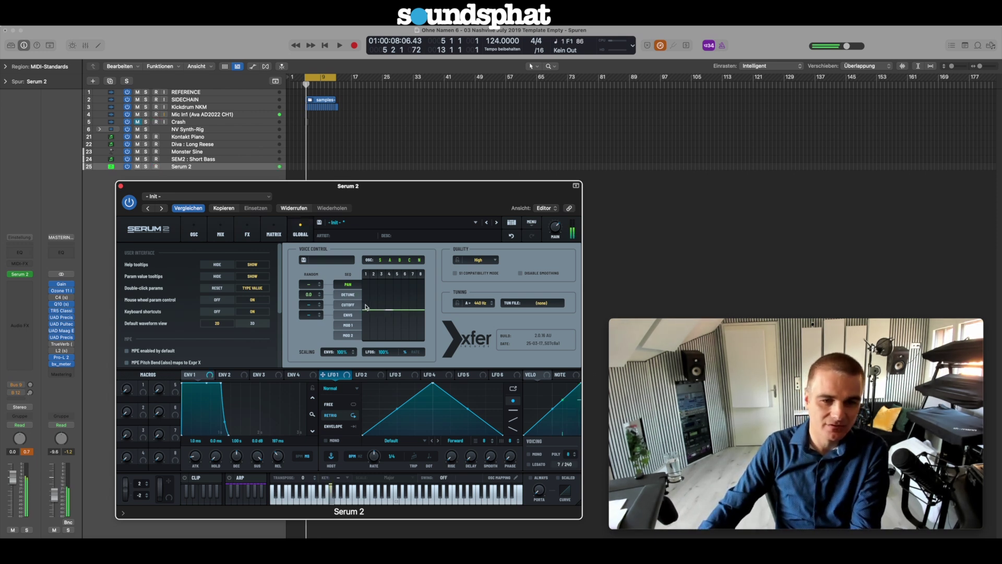
- Offset the pan of voices 2, 4, 6 and 8 by different amounts in the voice control sequencer
left_click(374, 291)
left_click(390, 315)
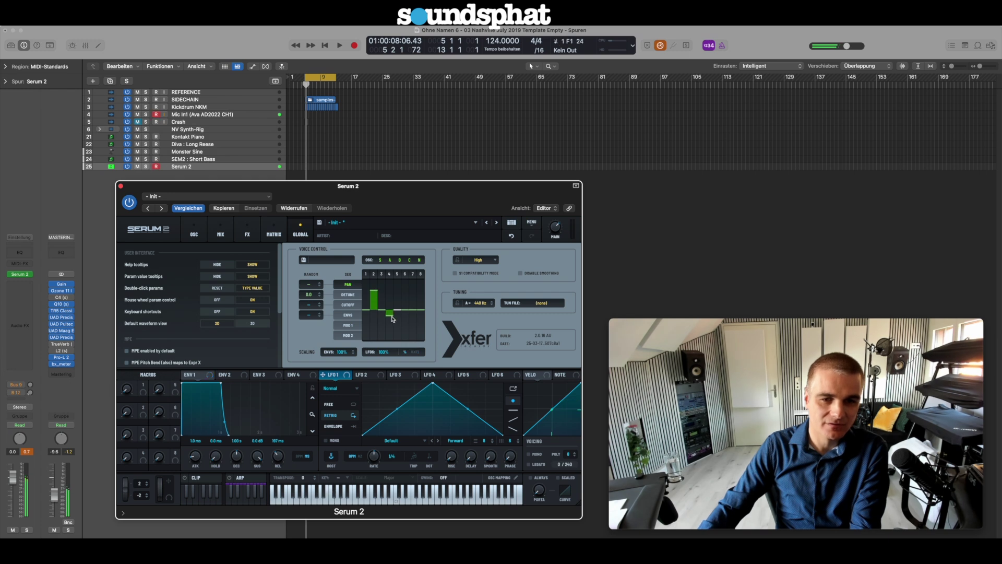
left_click(405, 300)
left_click(421, 332)
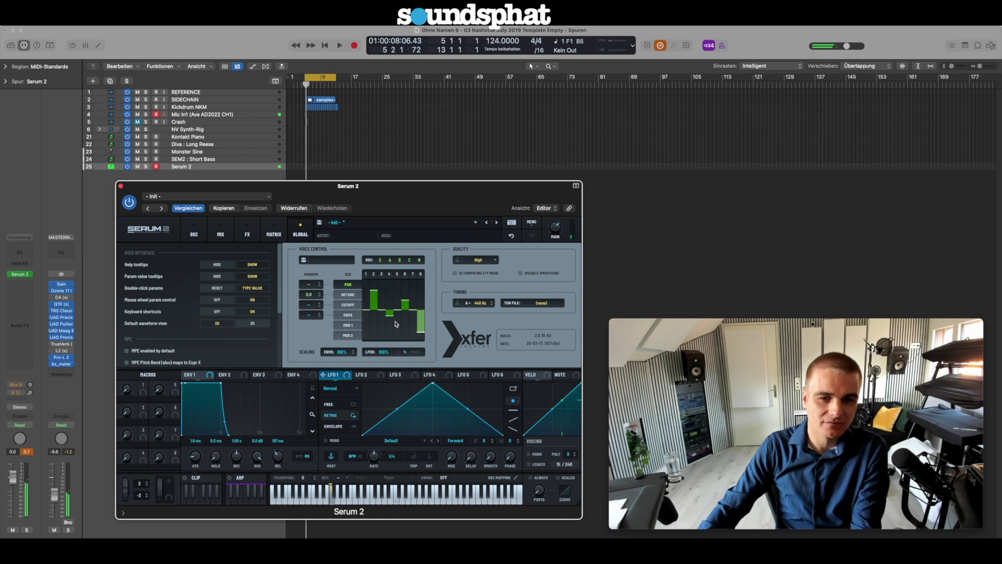
- Reset the pan of voices 2, 4, 6 and 8 to 0 in the voice control sequencer
left_click_drag(373, 292, 374, 313)
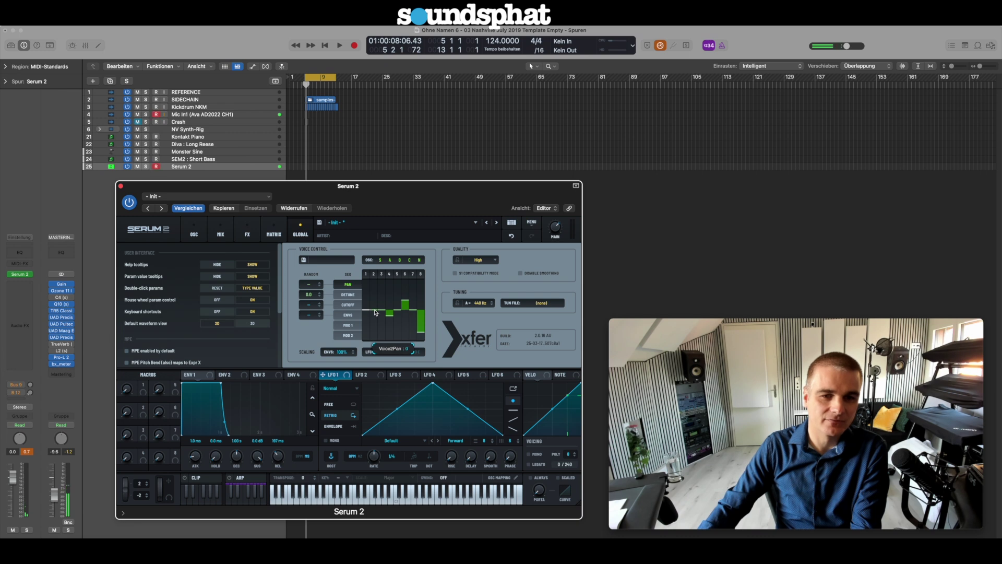
left_click(390, 314)
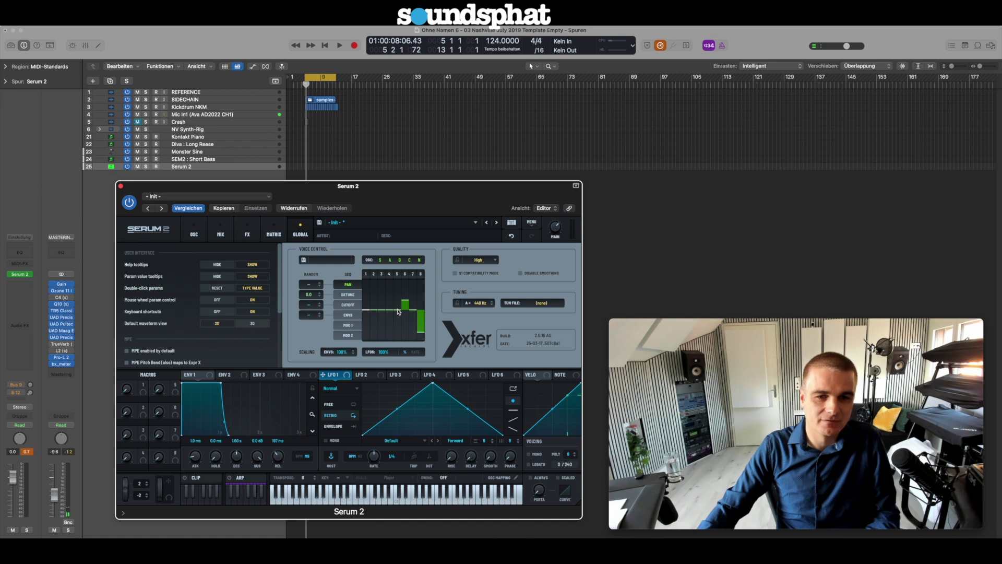
left_click(408, 311)
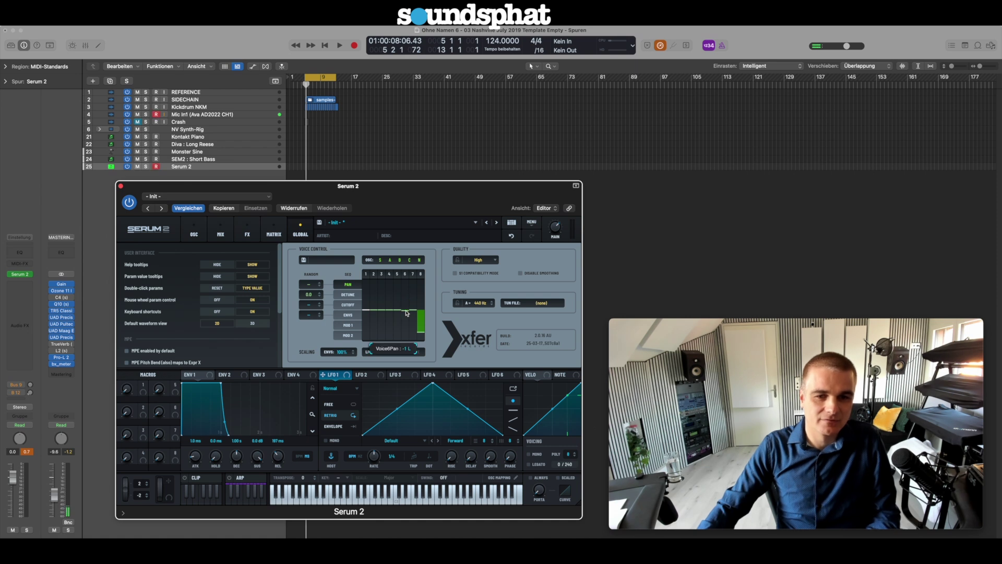
left_click_drag(421, 331, 422, 310)
mouse_move(408, 312)
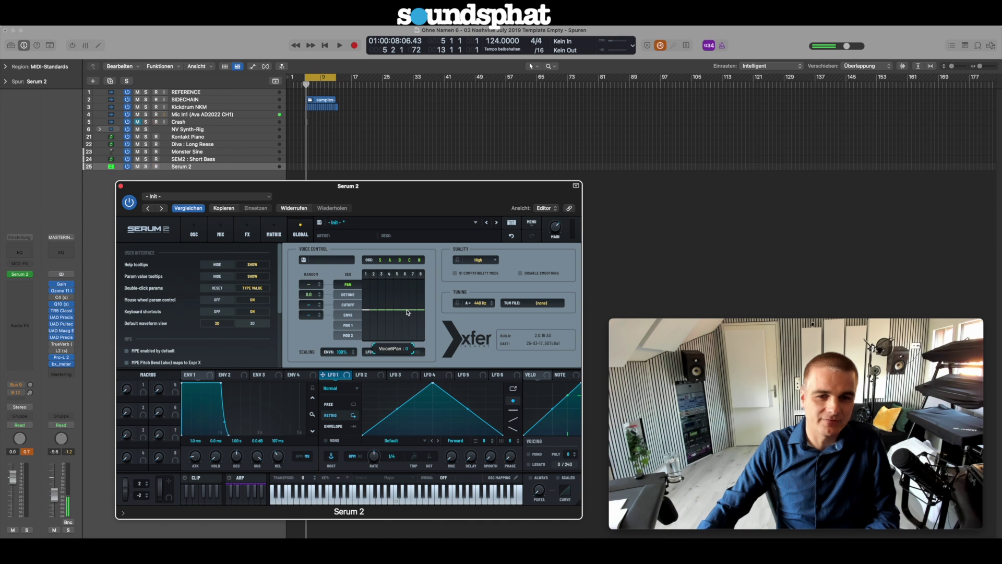
- Switch voice control to Detune and draw small alternating up and down offsets across the eight voices
left_click(346, 296)
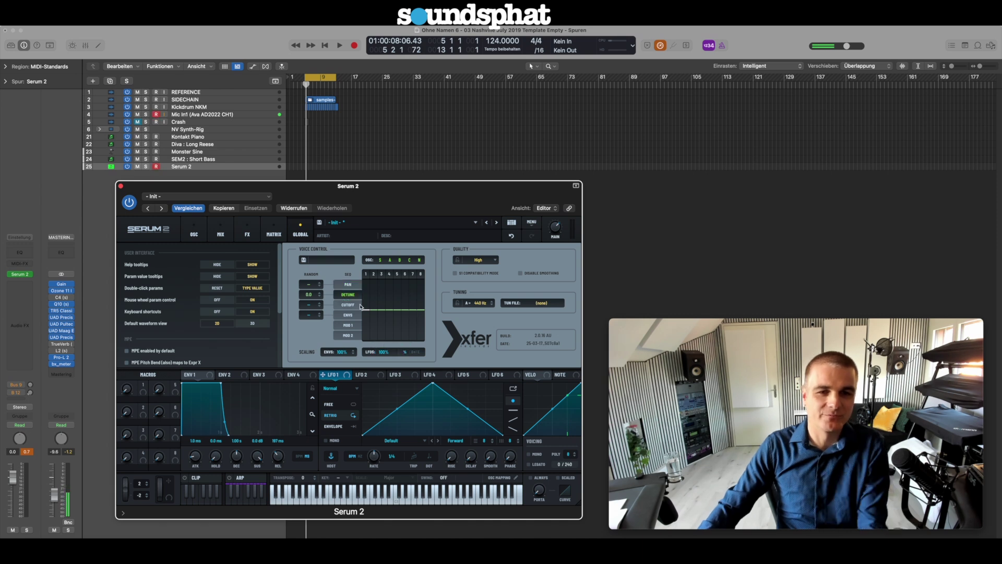
left_click_drag(373, 316, 382, 305)
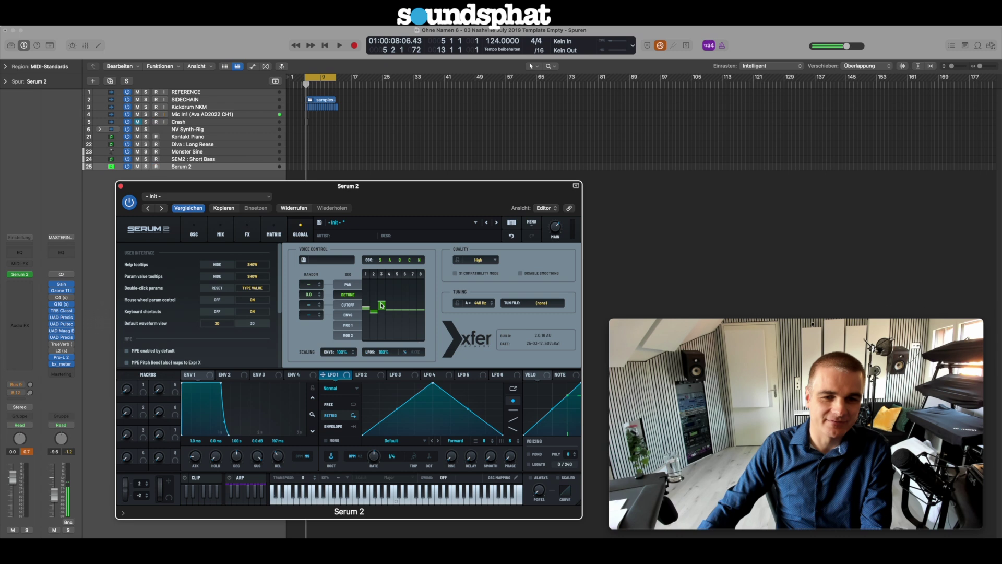
left_click(389, 313)
left_click(397, 308)
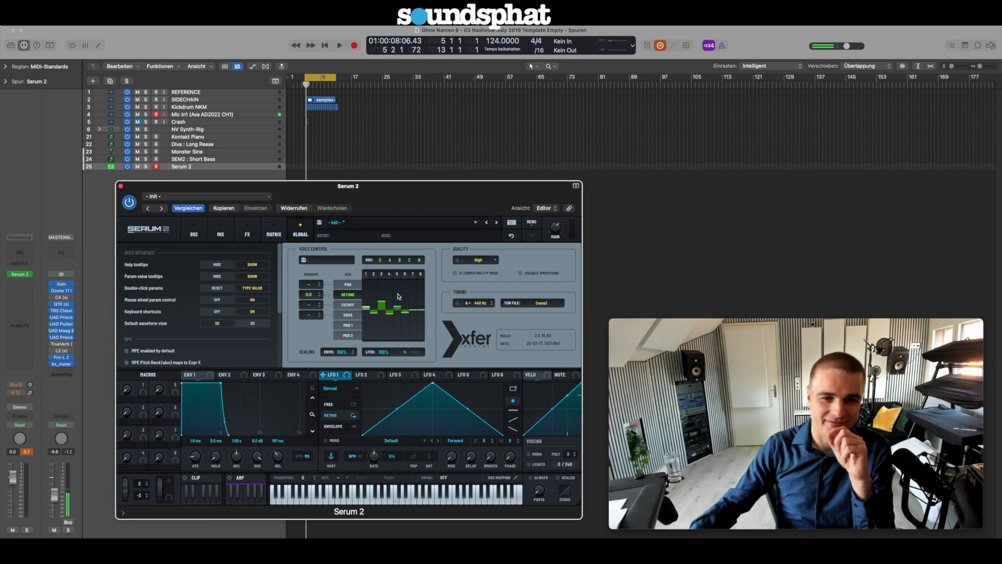
left_click_drag(405, 313, 413, 305)
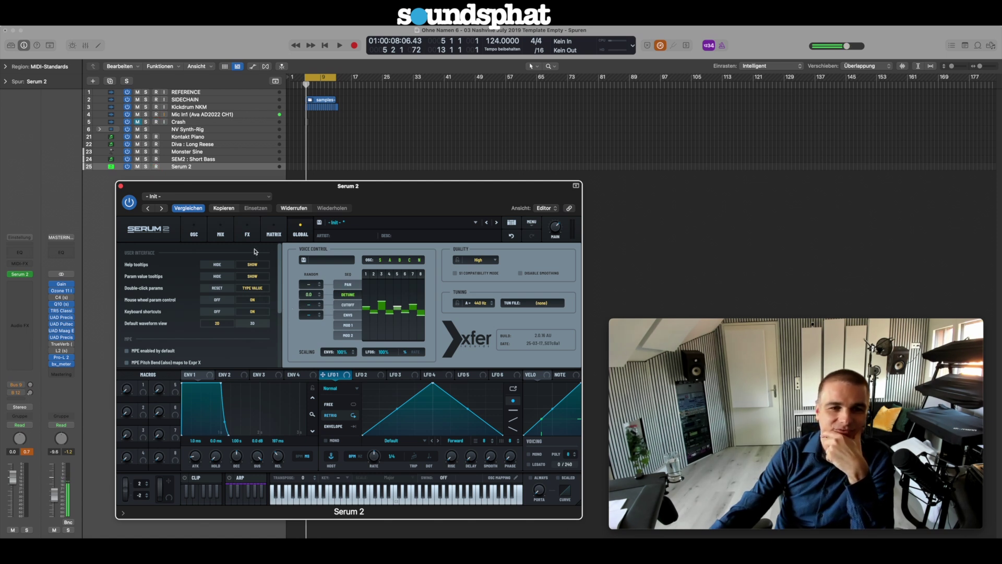
- Browse the factory voice control presets, such as the voice pan and analog drift variations
left_click(322, 259)
mouse_move(322, 260)
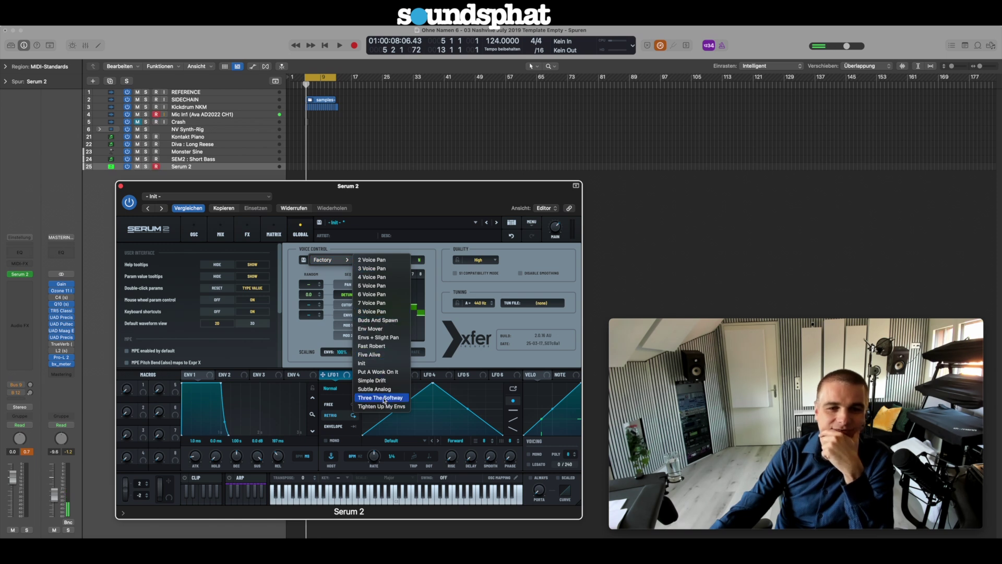
left_click(371, 346)
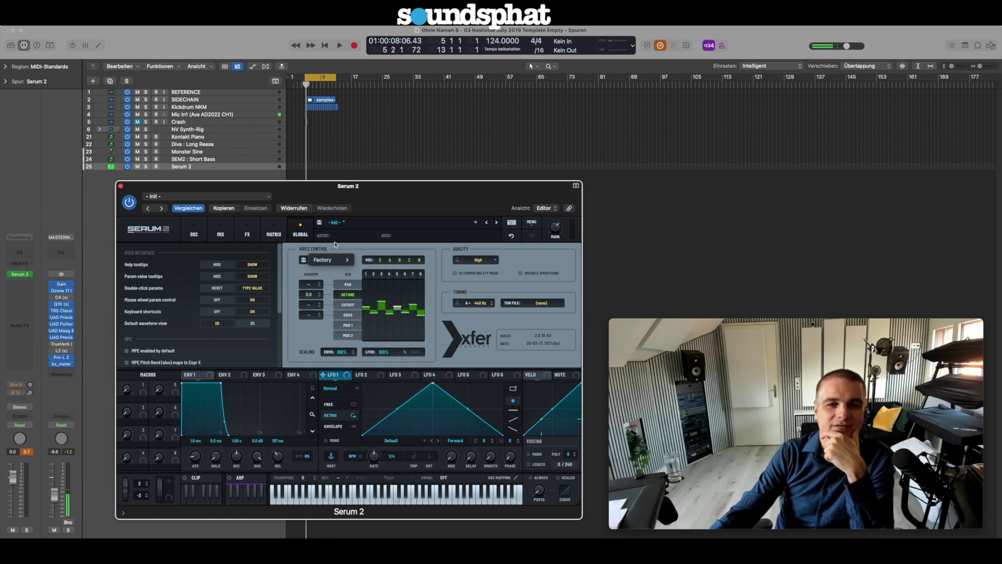
- Return to the oscillator page and review oscillator A's source types, keeping Granular selected
left_click(193, 234)
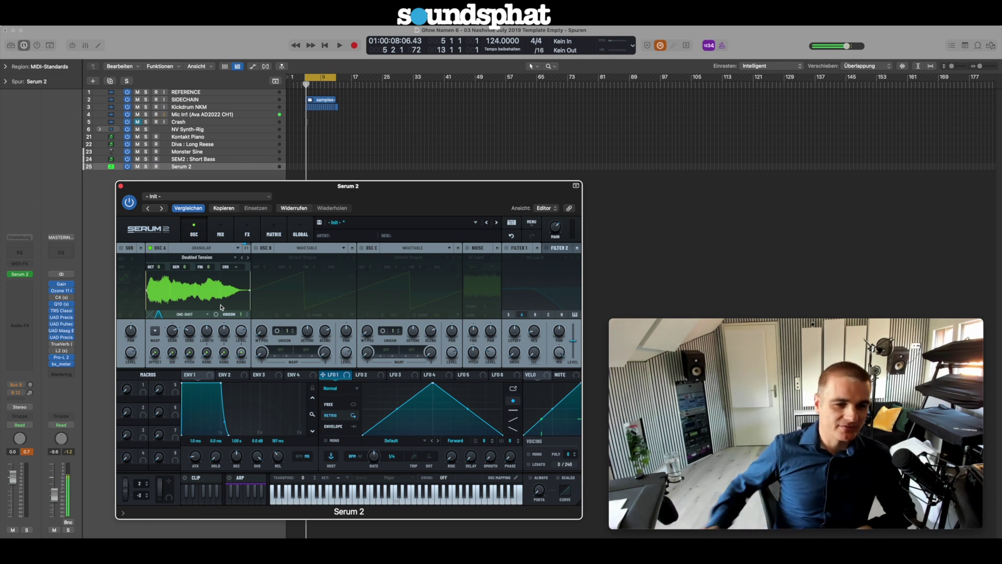
left_click_drag(342, 204, 350, 205)
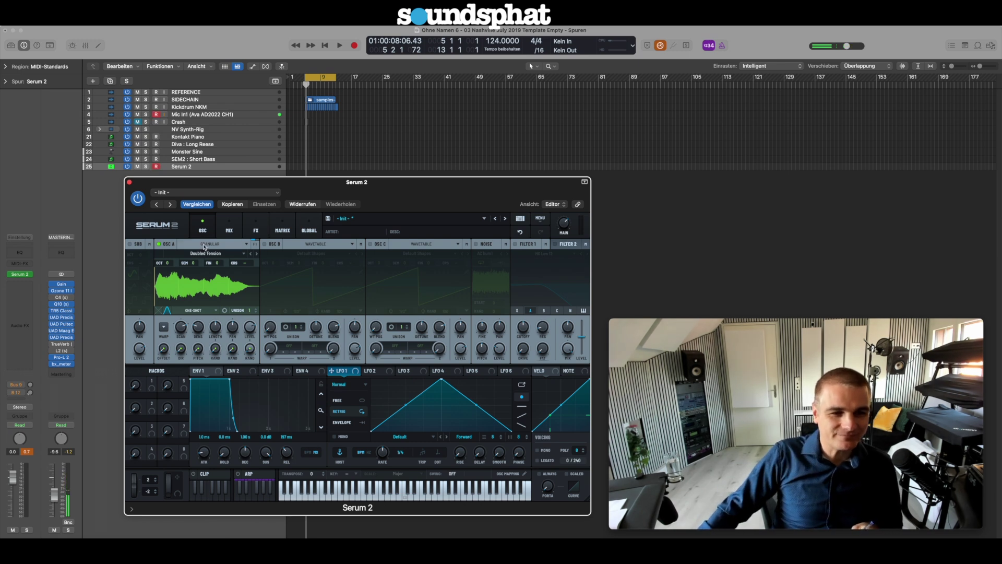
left_click(205, 248)
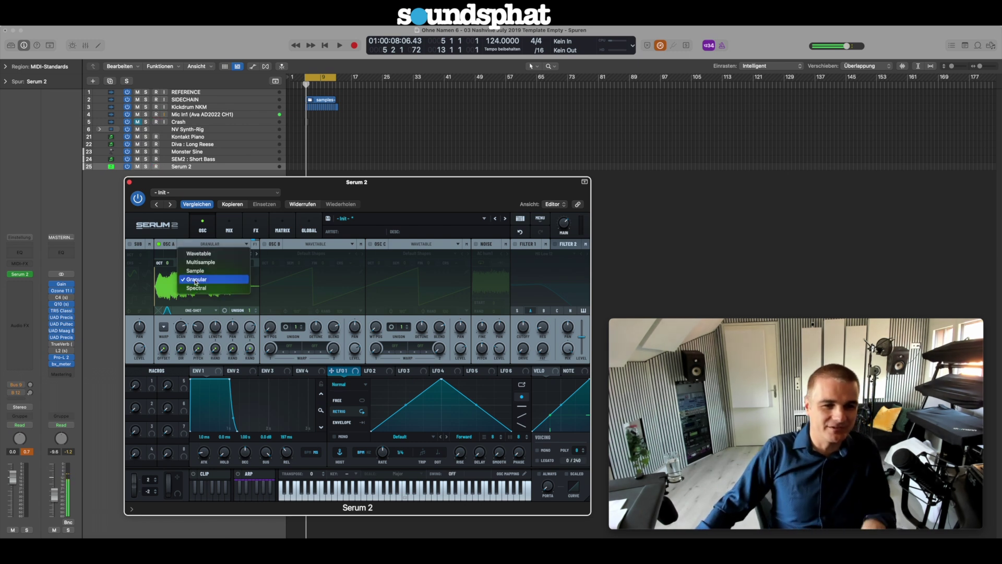
left_click(203, 279)
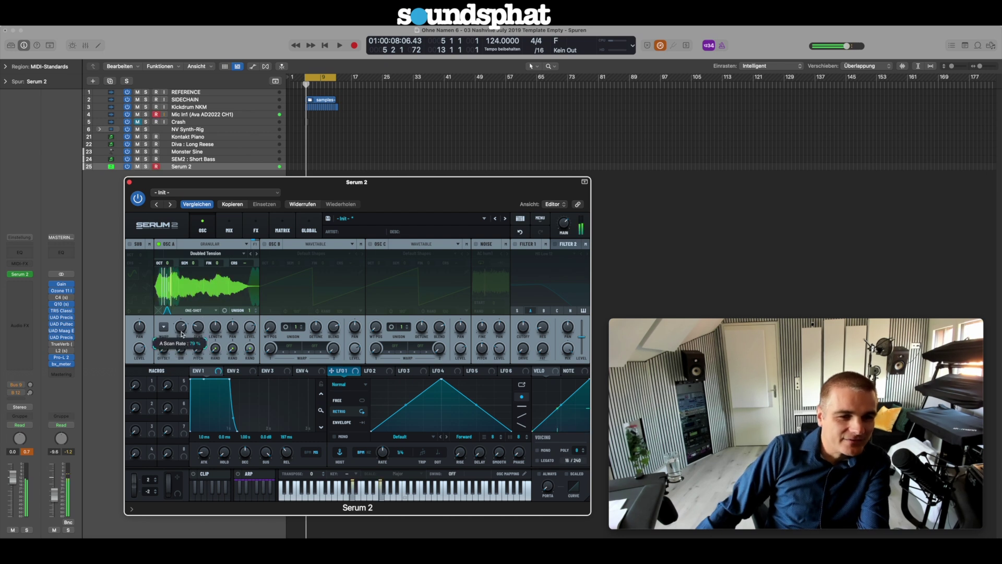
- Set oscillator A's grain length to about 180 ms and raise its scan rate from 0%
mouse_move(221, 345)
left_click_drag(221, 345, 221, 319)
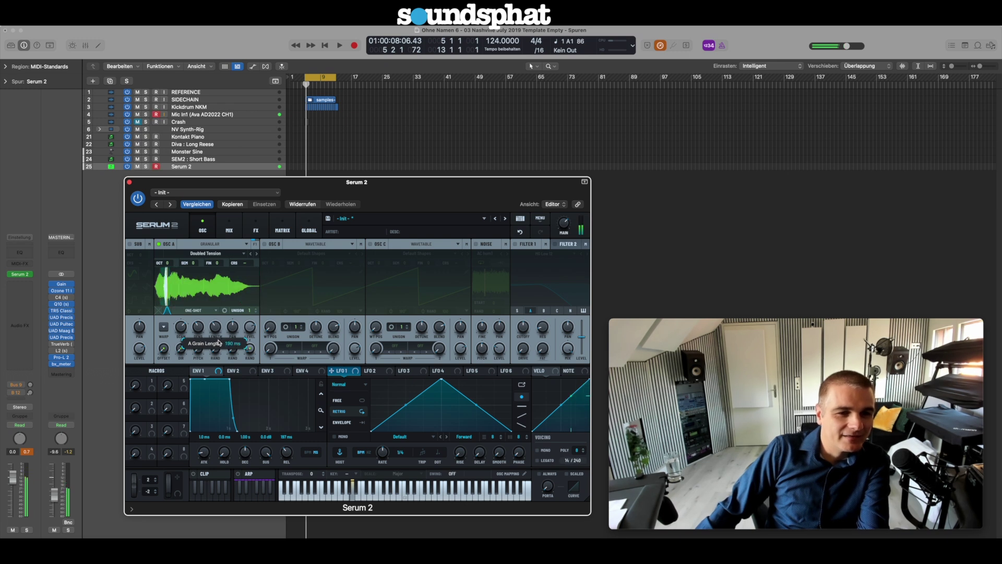
mouse_move(202, 338)
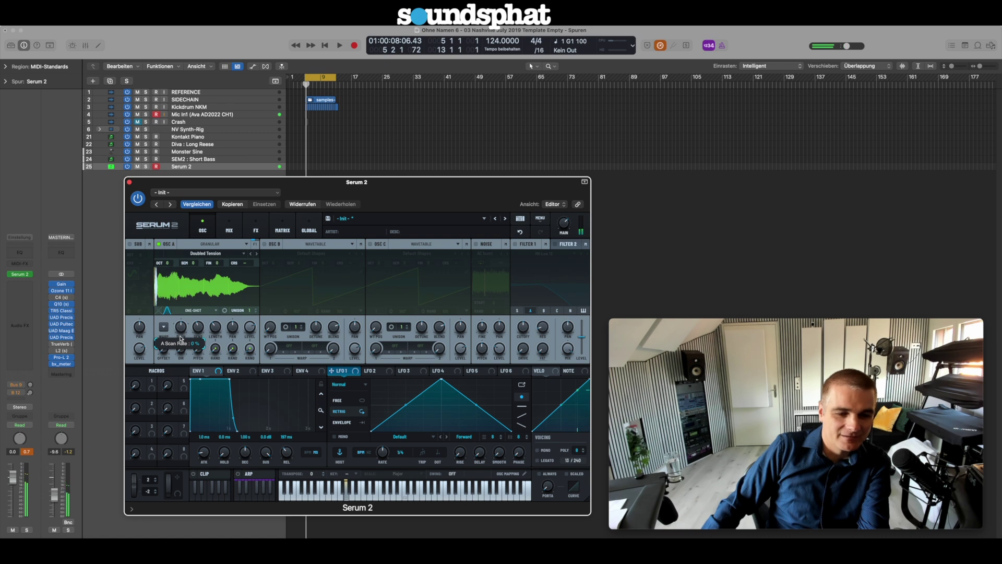
left_click_drag(180, 328, 182, 334)
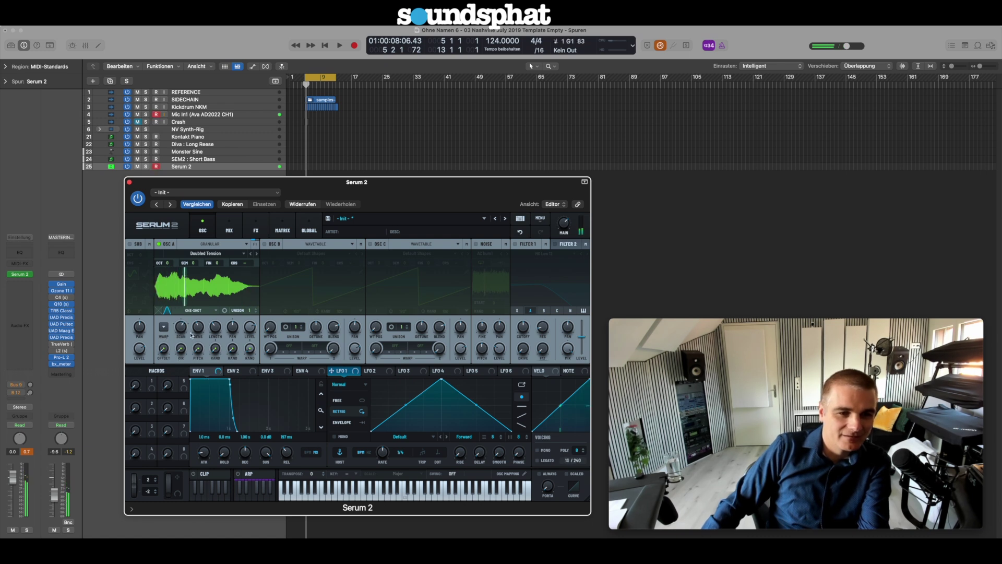
- Change oscillator A's granular playback mode to Rev Loop
left_click(201, 313)
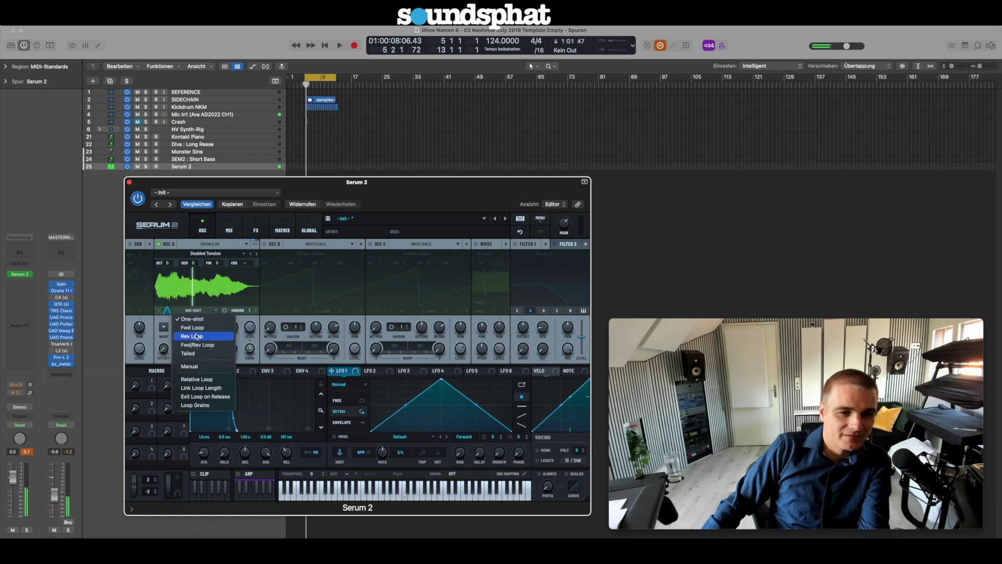
left_click(216, 328)
mouse_move(217, 328)
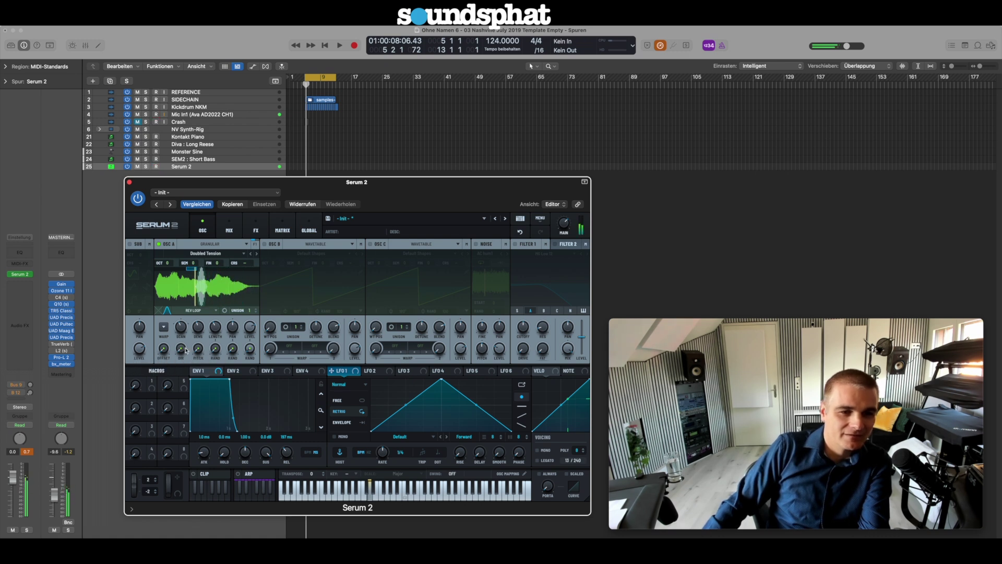
- Show oscillator A's warp controls, assign the Diode 1 distortion to the first warp slot and adjust its amount
left_click(163, 327)
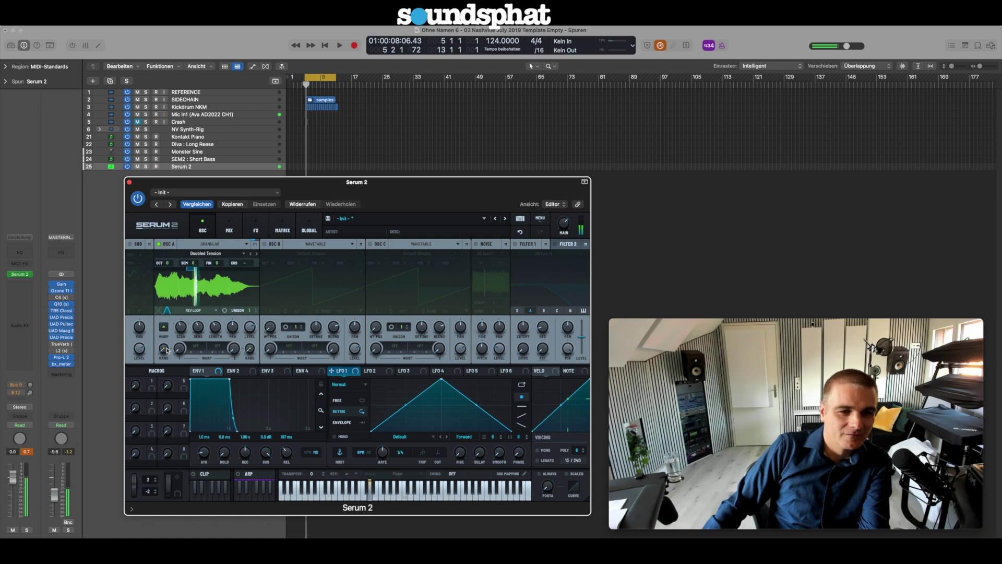
mouse_move(166, 349)
left_click(195, 346)
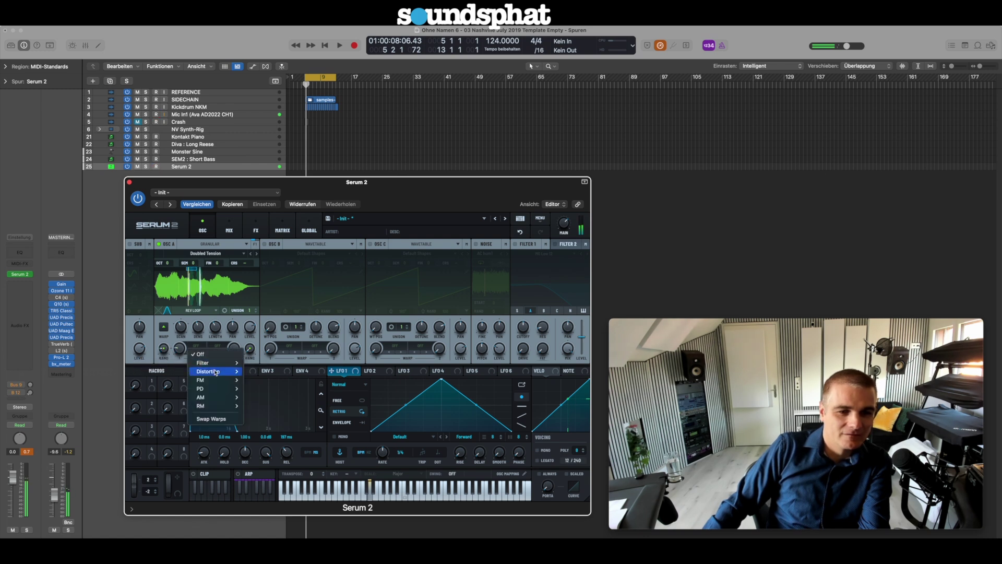
mouse_move(214, 371)
left_click(255, 397)
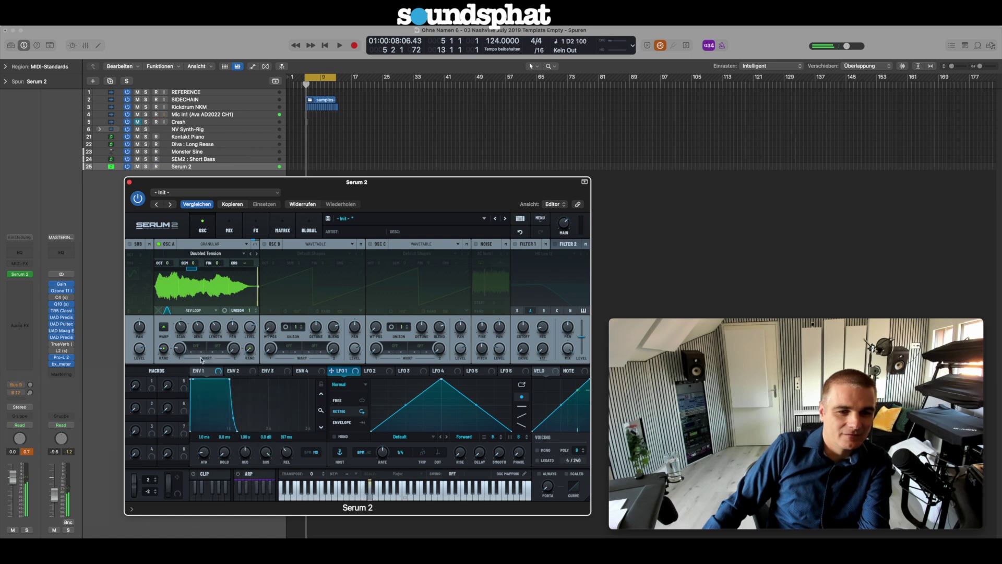
mouse_move(182, 351)
scroll(183, 351, "up", 1)
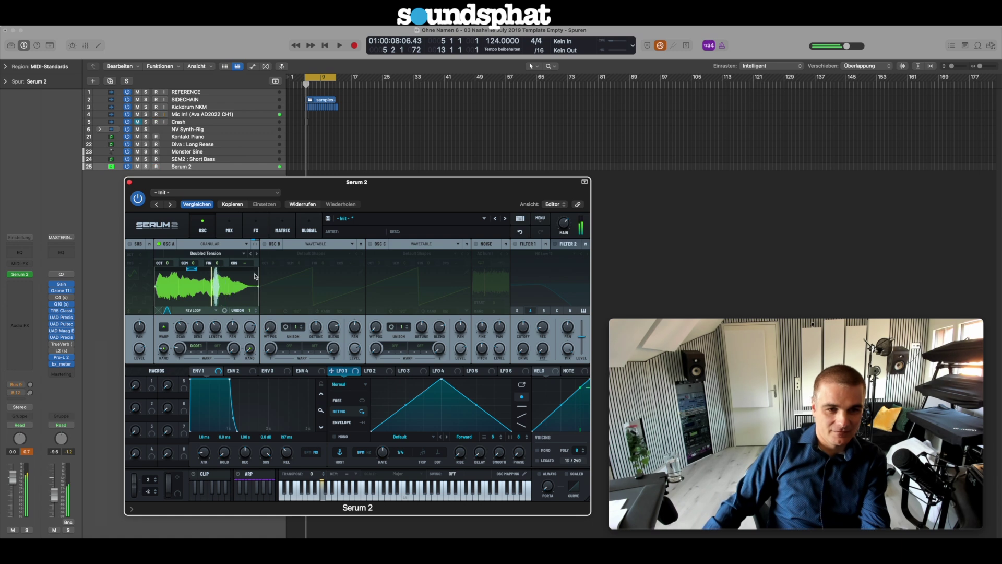
- Add a Convolve effect to the main effects rack and load the factory Modern Hall A impulse response
left_click(255, 232)
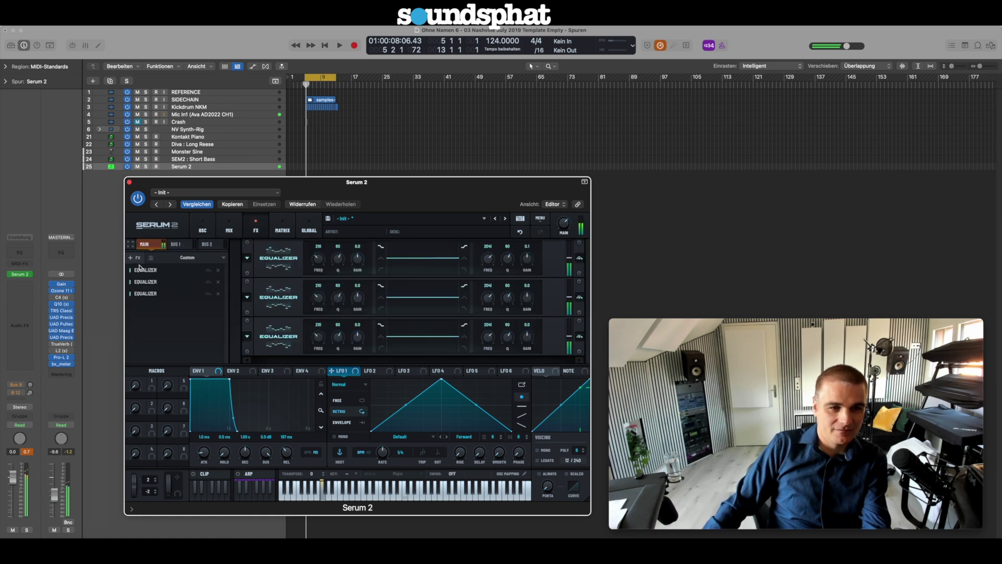
left_click(134, 258)
left_click(141, 294)
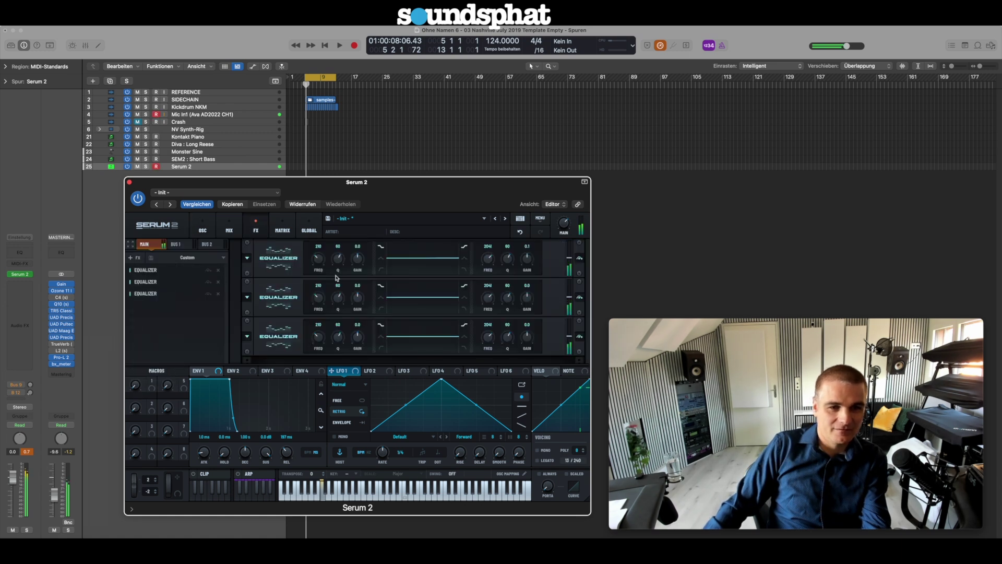
left_click(324, 344)
mouse_move(334, 357)
mouse_move(383, 372)
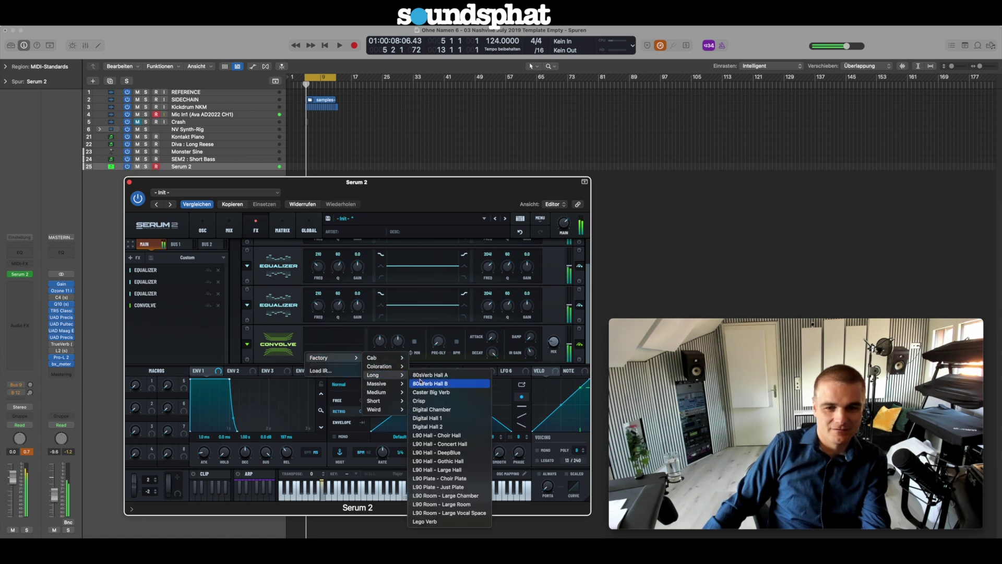
left_click(460, 383)
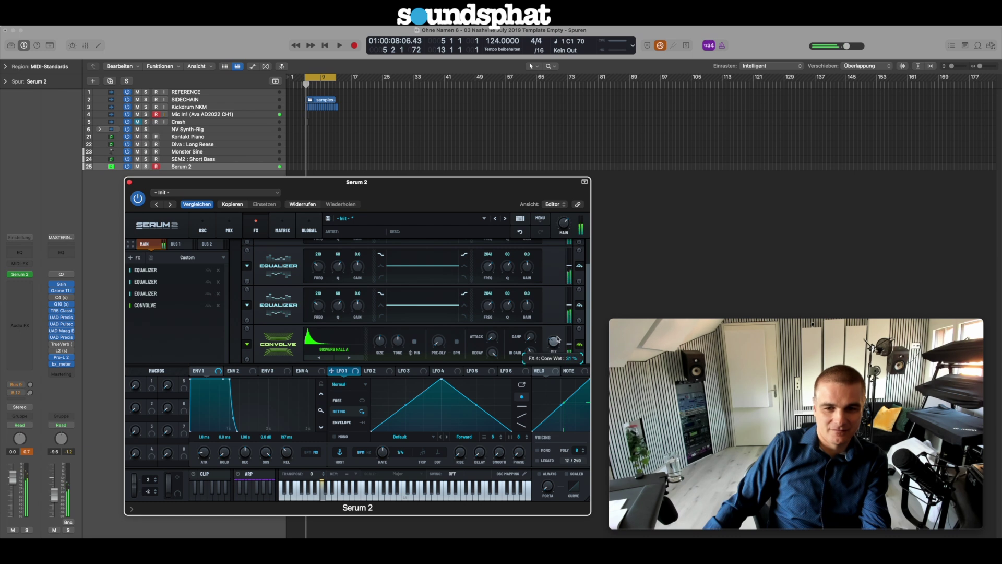
- Return to the oscillator page and set oscillator A's scan rate to -100%
left_click(203, 226)
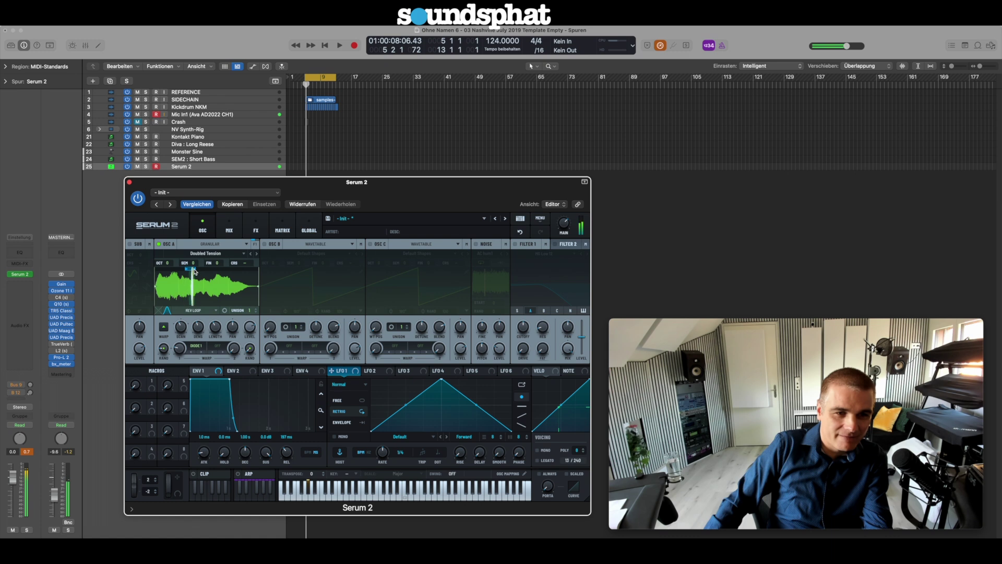
mouse_move(177, 338)
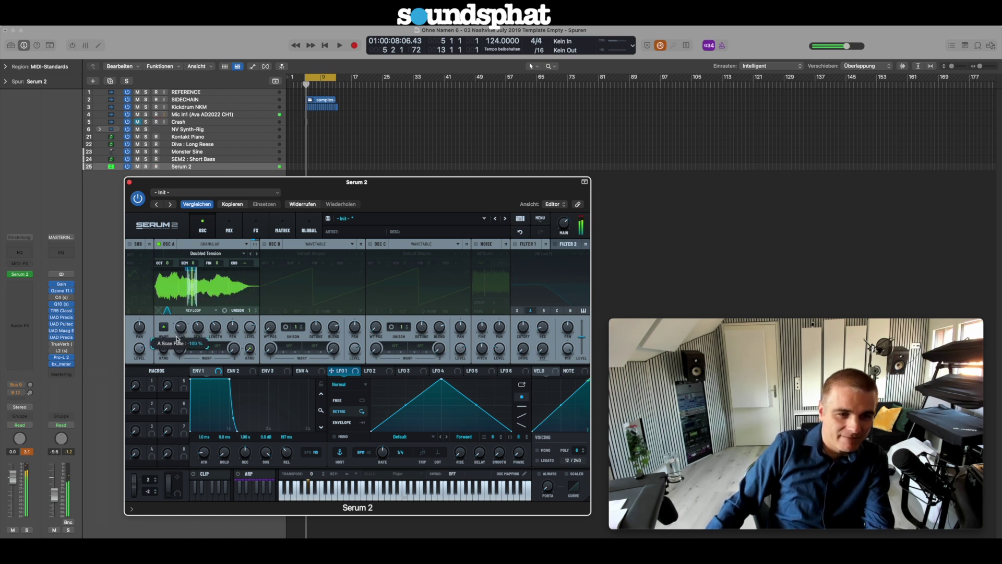